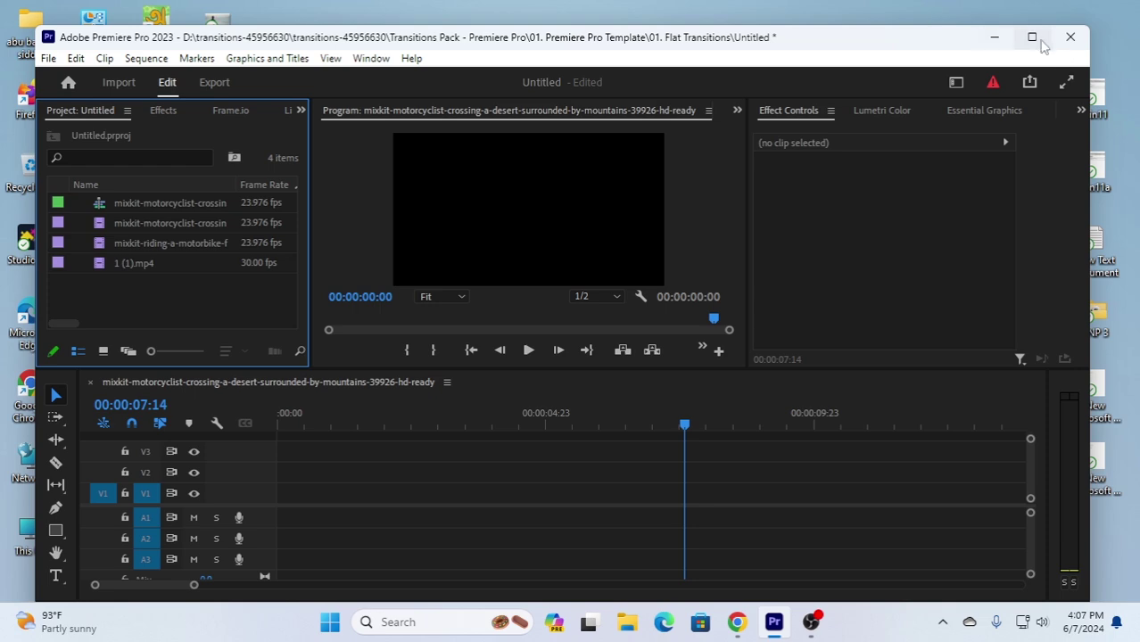
Place the desert motorcyclist clip, the riding-a-motorbike clip and 1 (1).mp4 end to end on video track V1
click(1032, 37)
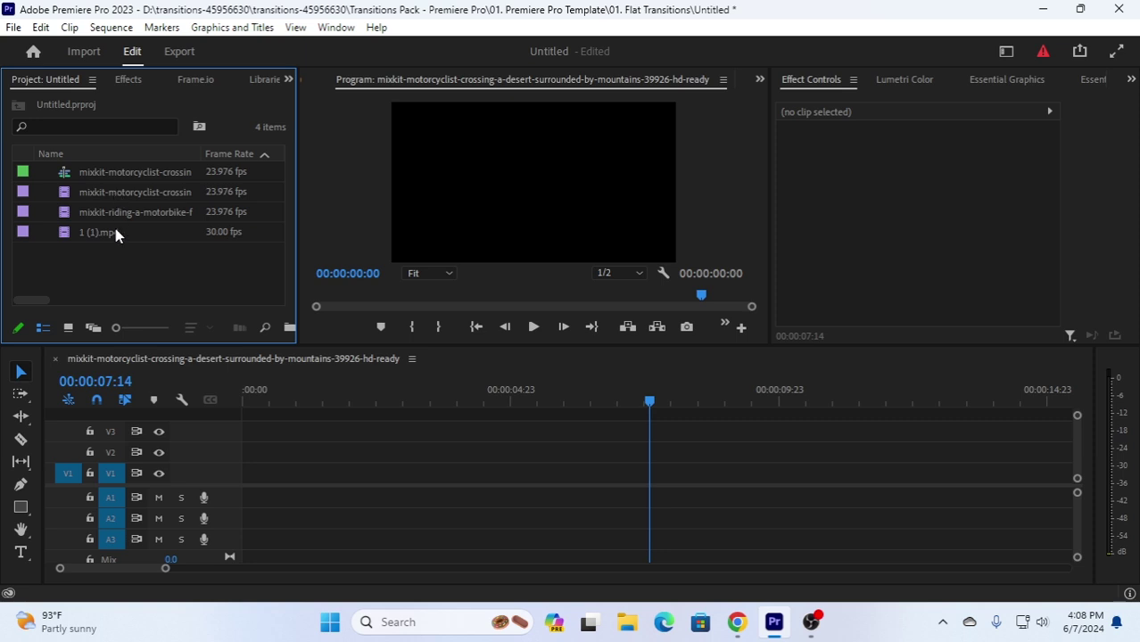
drag(144, 192, 248, 476)
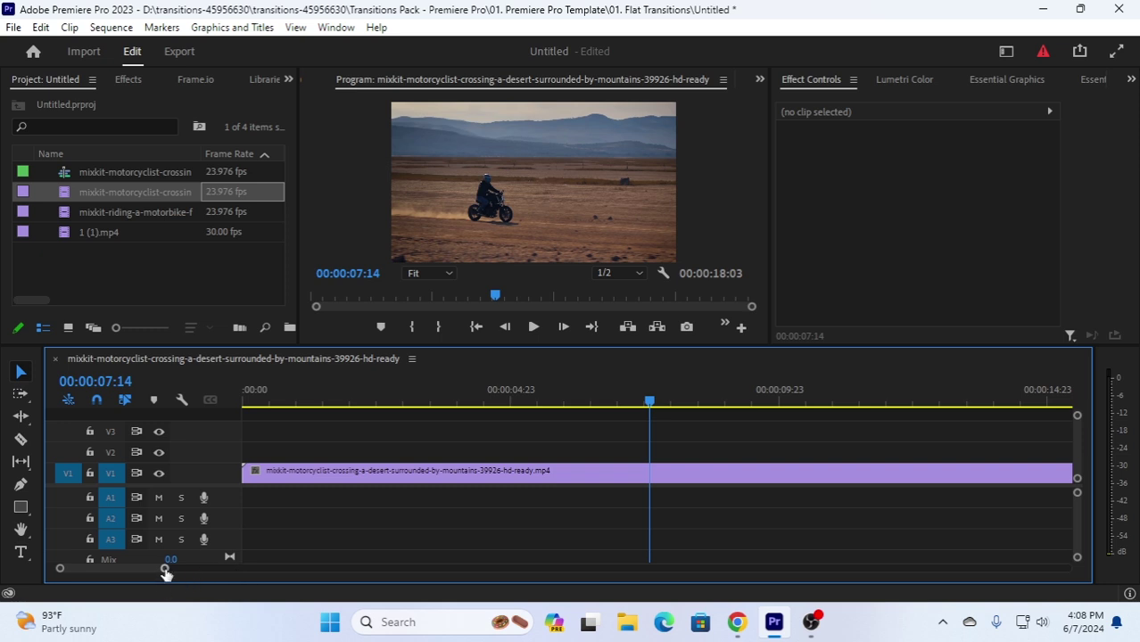
drag(165, 568, 390, 568)
drag(121, 214, 406, 476)
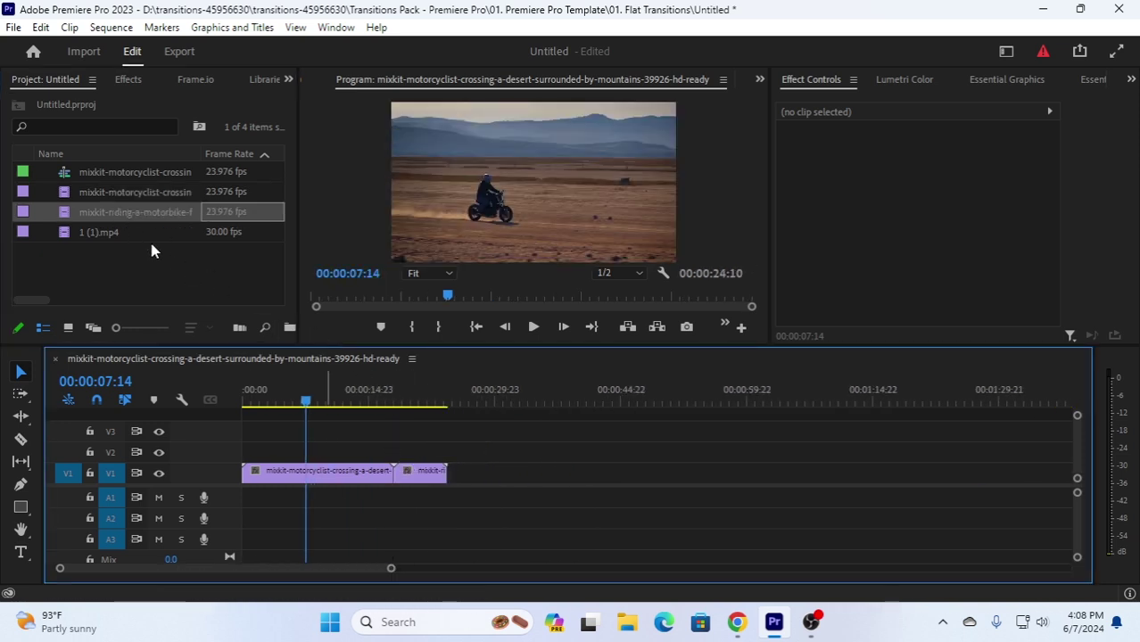
click(100, 237)
drag(100, 241, 462, 473)
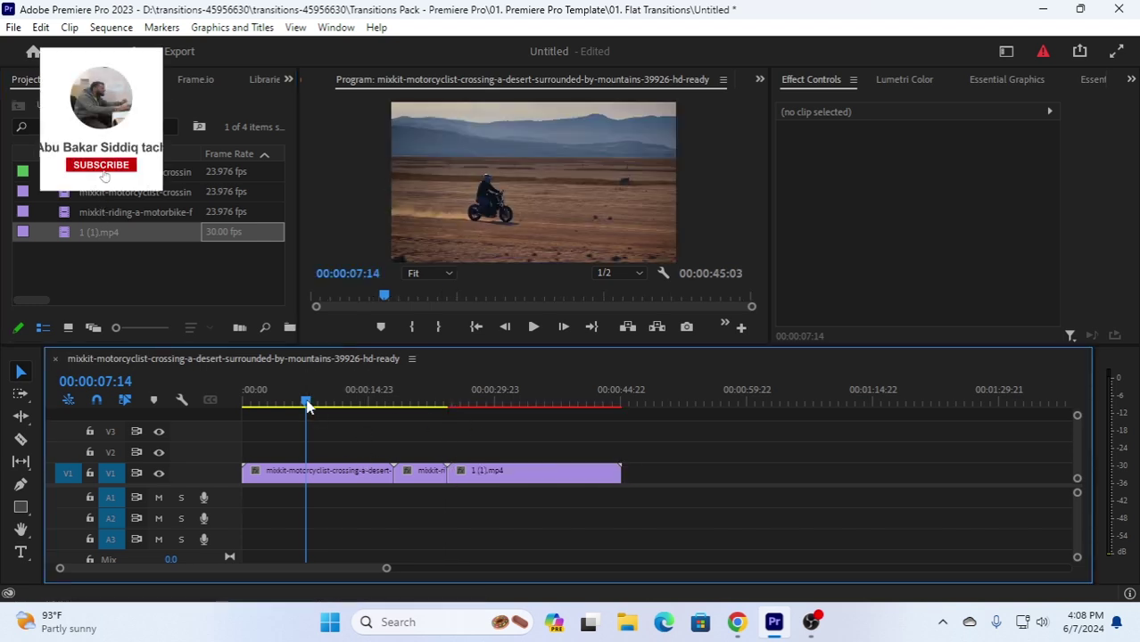
Split the desert motorcyclist clip at 00:00:12:07 and 1 (1).mp4 at about 00:00:31:01 with the Razor tool
drag(308, 403, 345, 407)
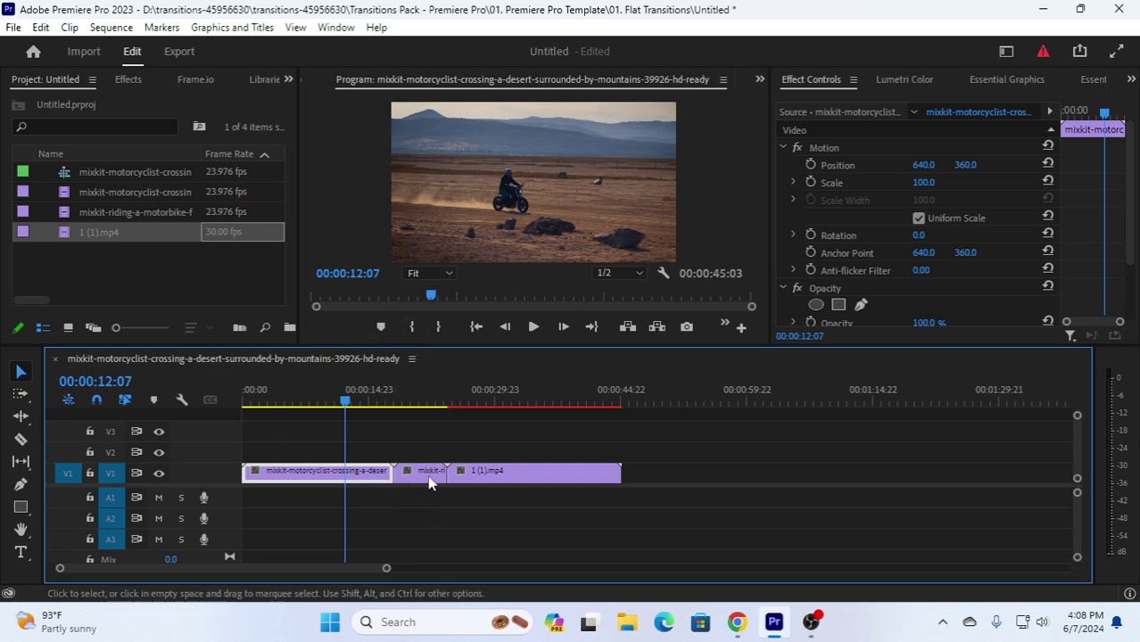
click(21, 439)
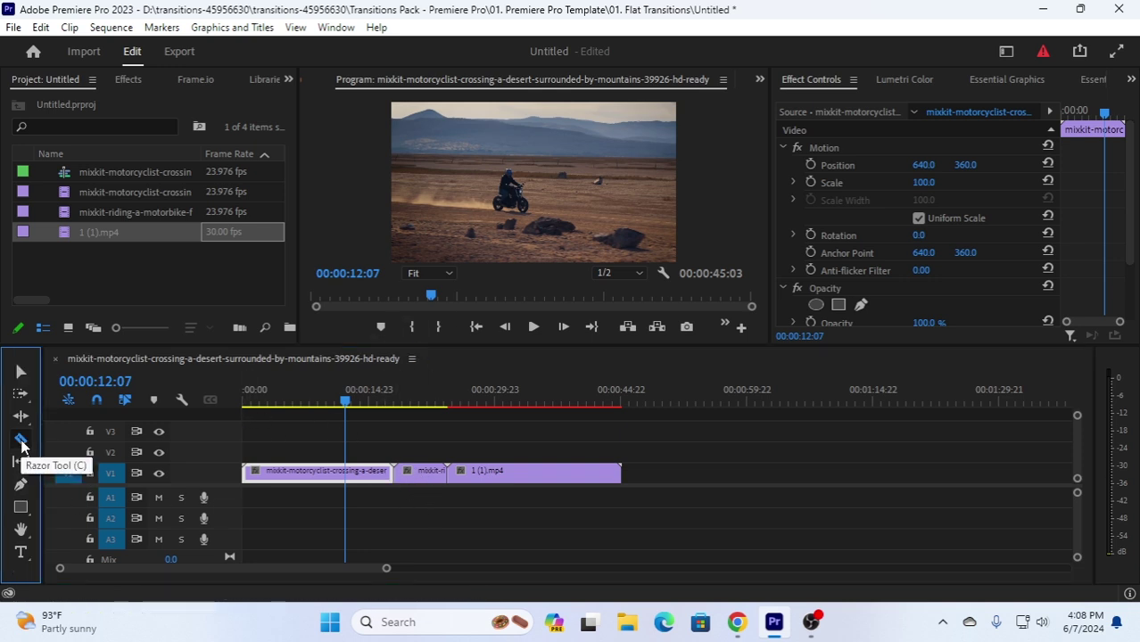
click(346, 471)
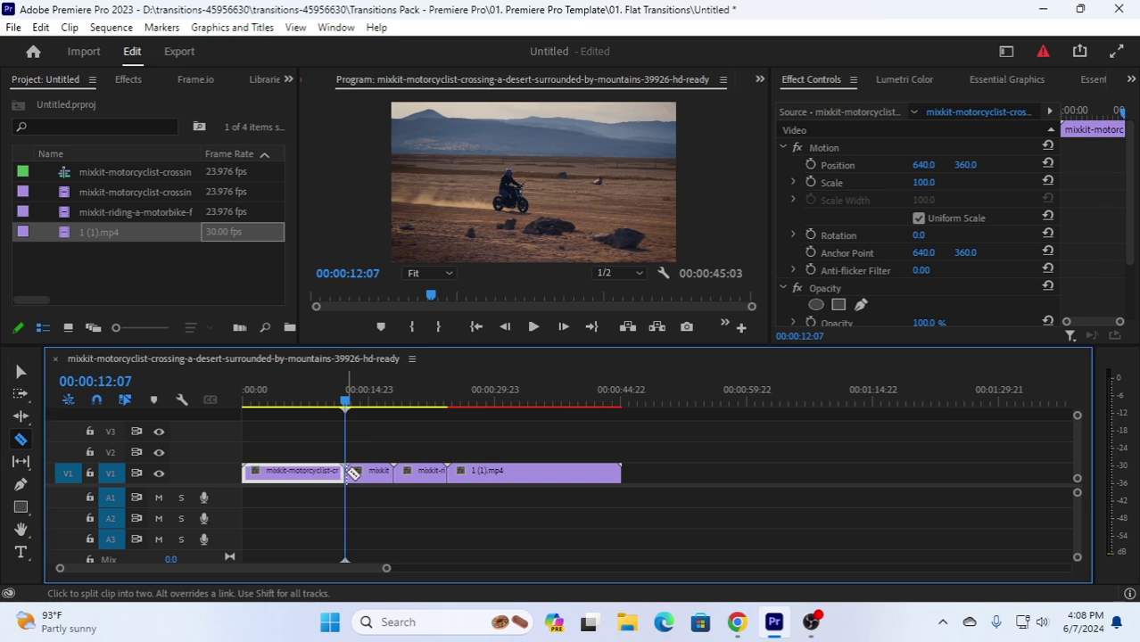
click(505, 471)
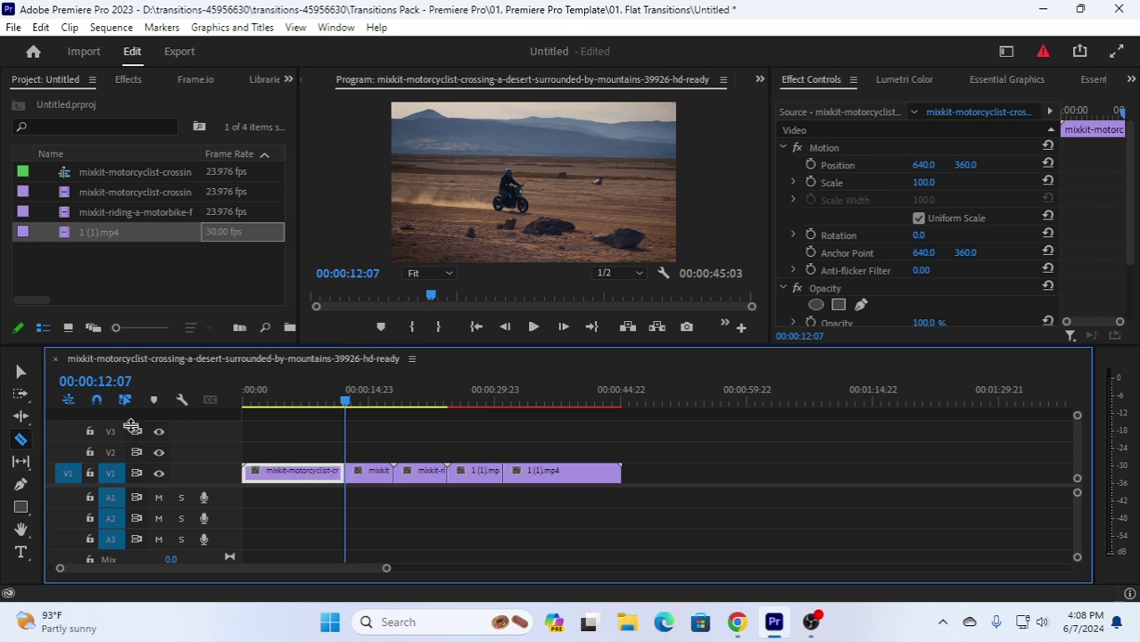
Delete the opening piece of the desert motorcyclist clip and the closing piece of 1 (1).mp4, and select the three remaining clips
click(21, 371)
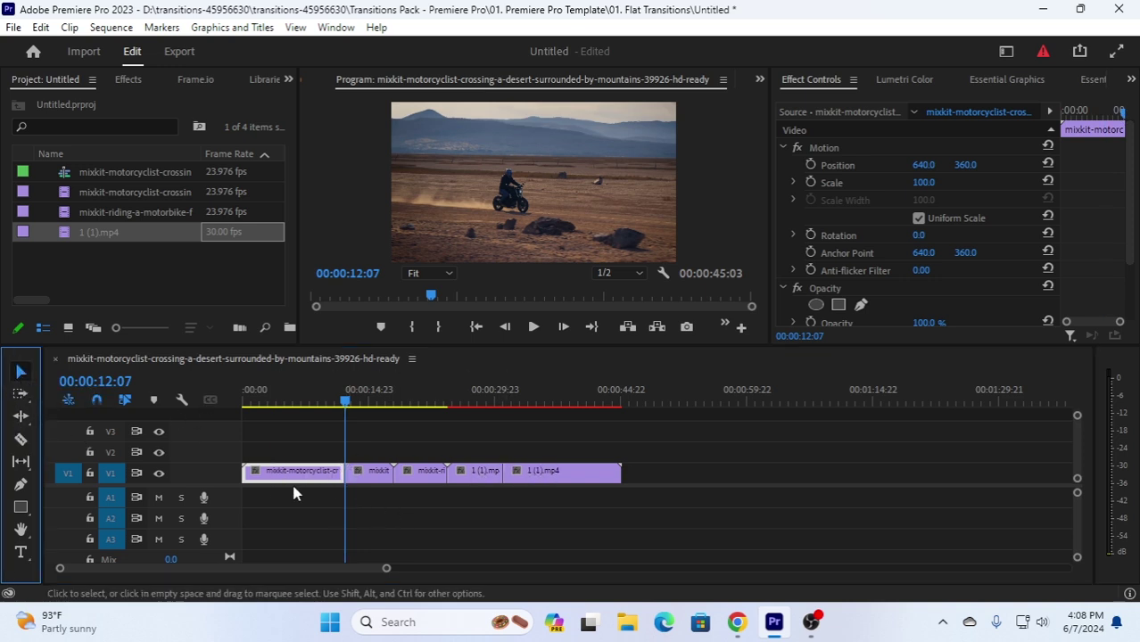
click(299, 479)
key(Delete)
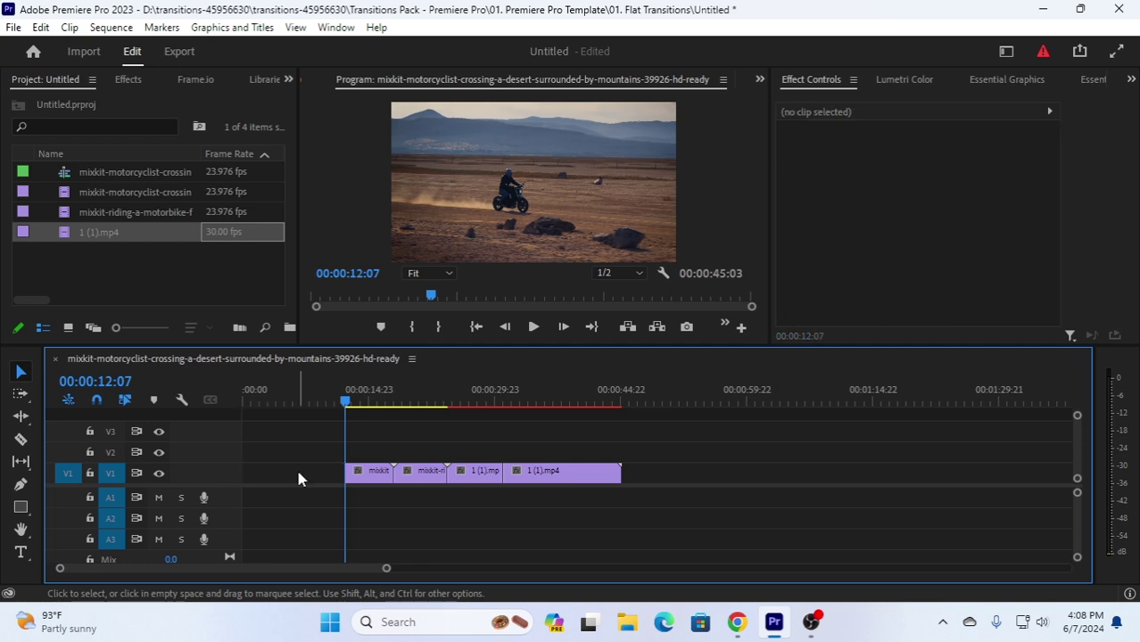
click(527, 479)
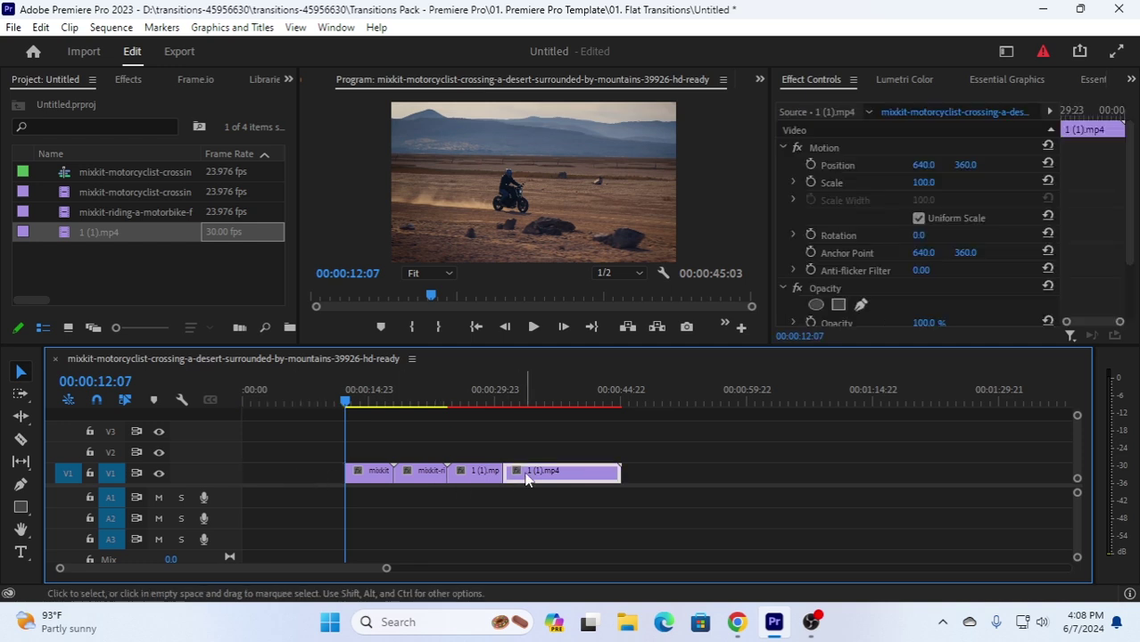
key(Delete)
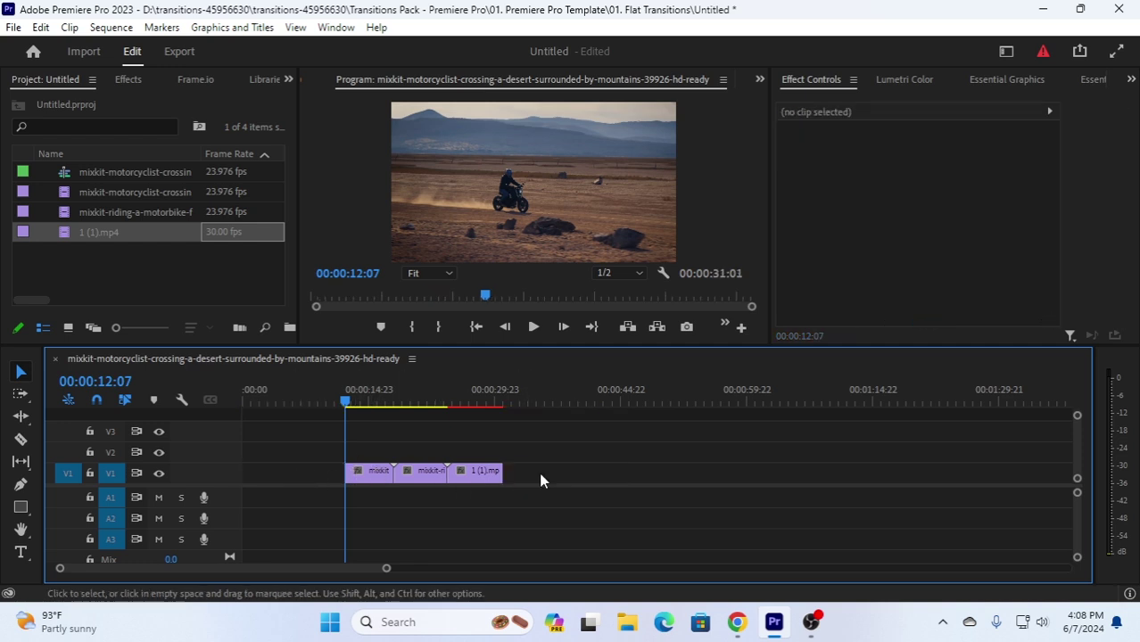
drag(526, 468, 332, 466)
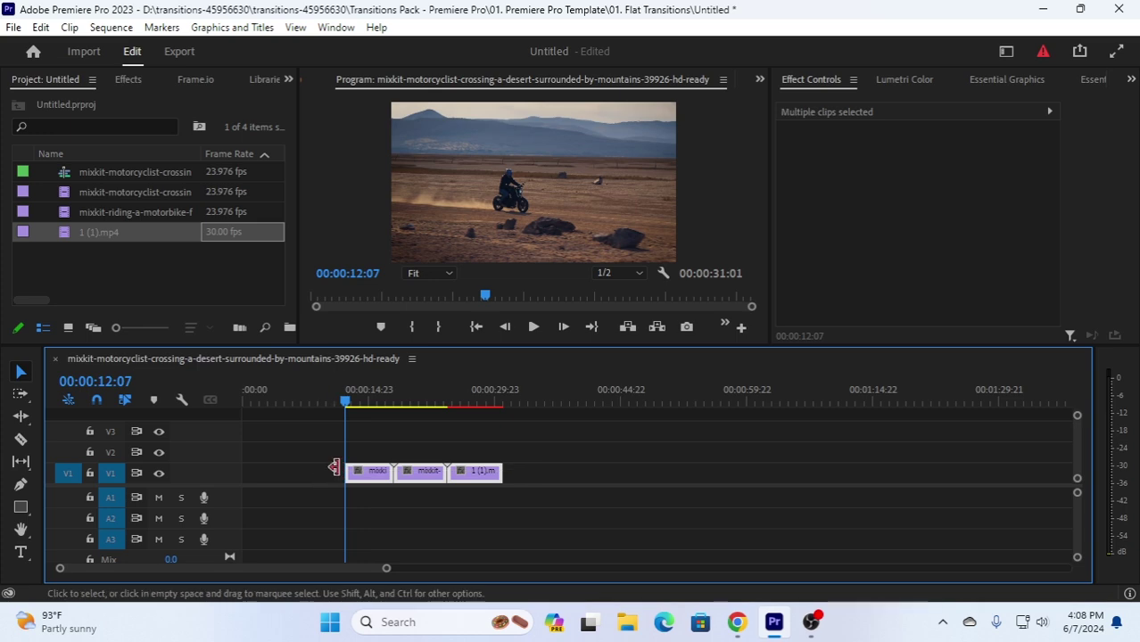
mouse_move(347, 404)
mouse_down()
mouse_move(497, 415)
mouse_move(355, 406)
mouse_up()
Create a new adjustment layer in the project at 1280 x 720, 23.976 fps and square pixels
click(151, 258)
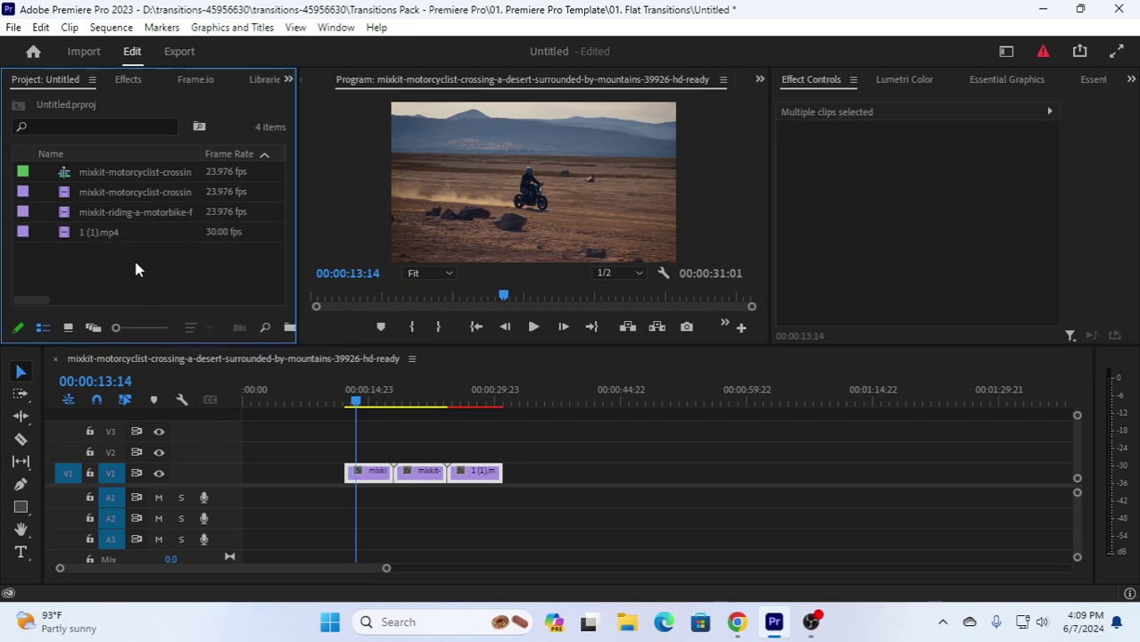
right_click(135, 261)
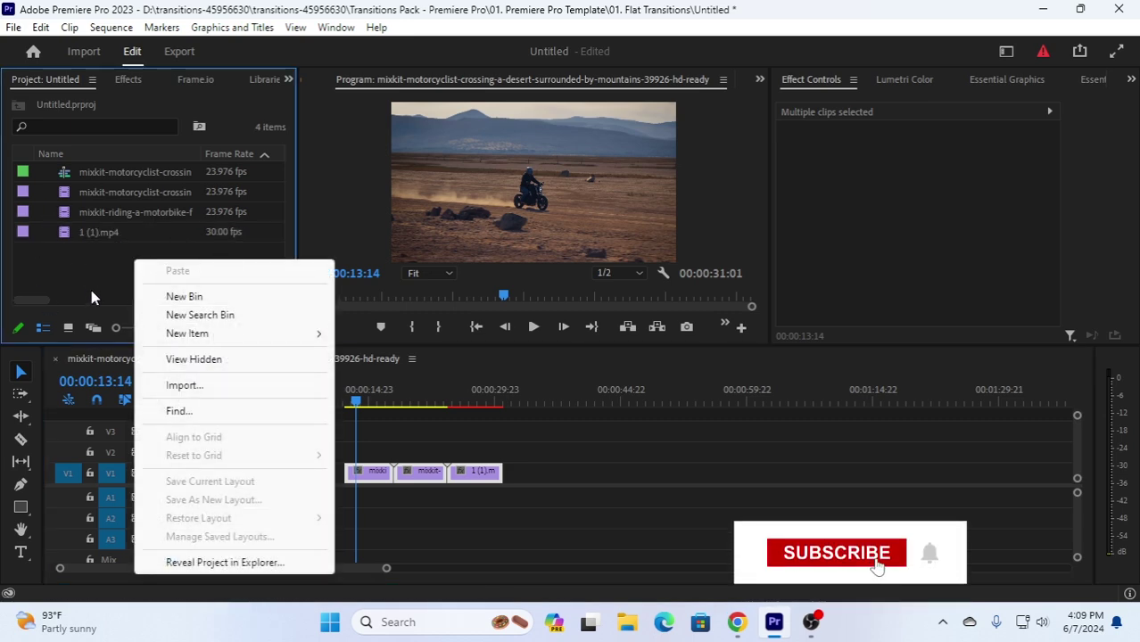
right_click(55, 259)
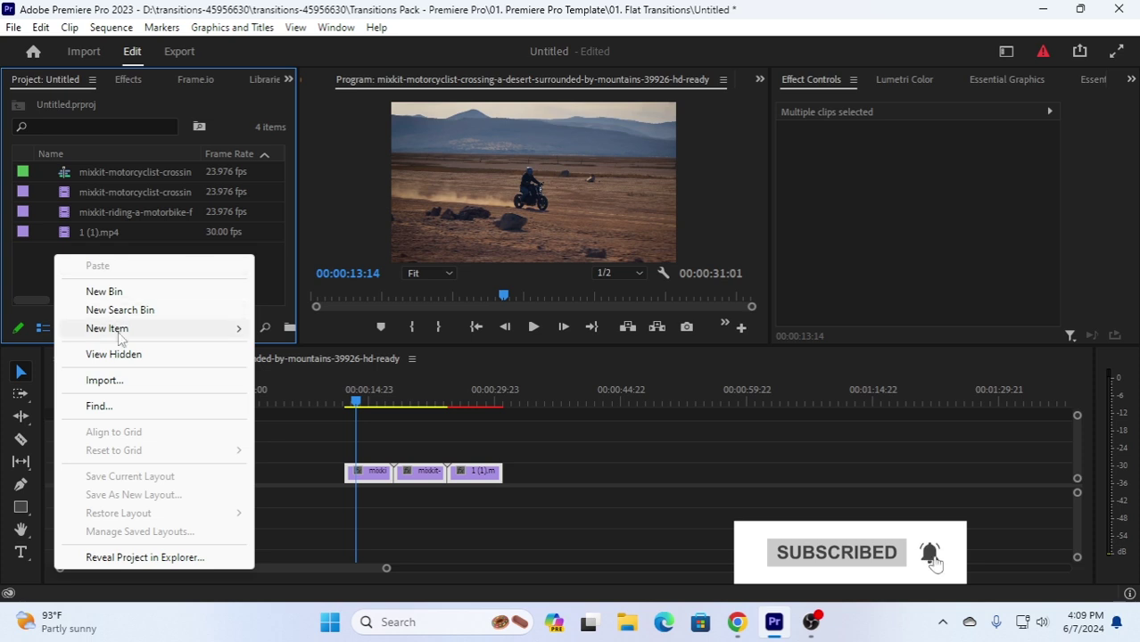
mouse_move(126, 337)
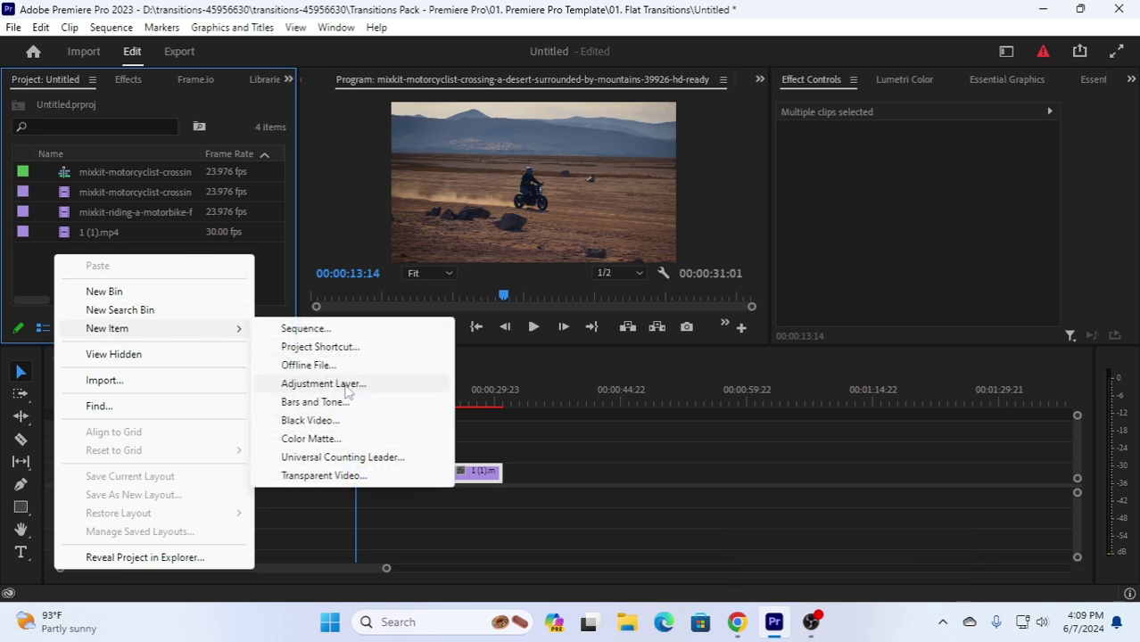
click(345, 389)
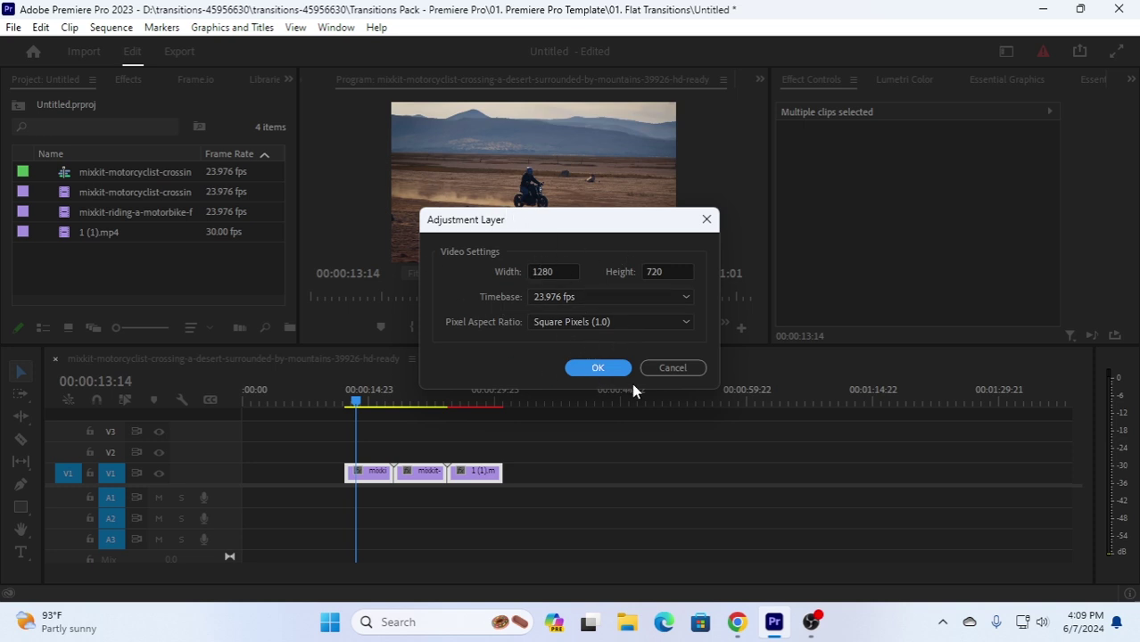
click(598, 368)
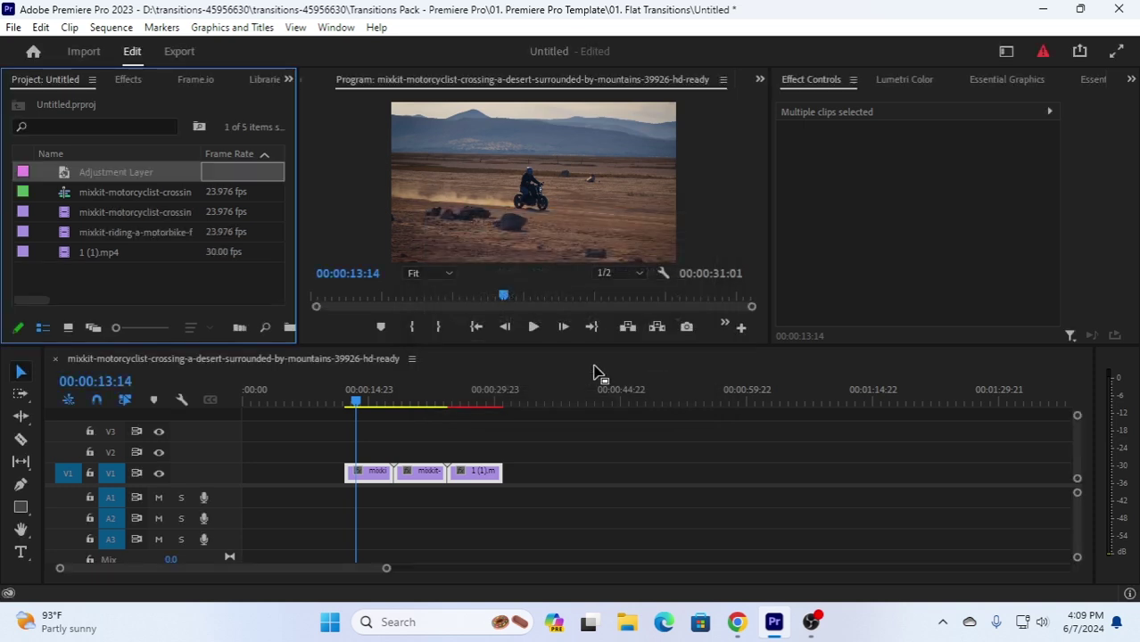
click(185, 281)
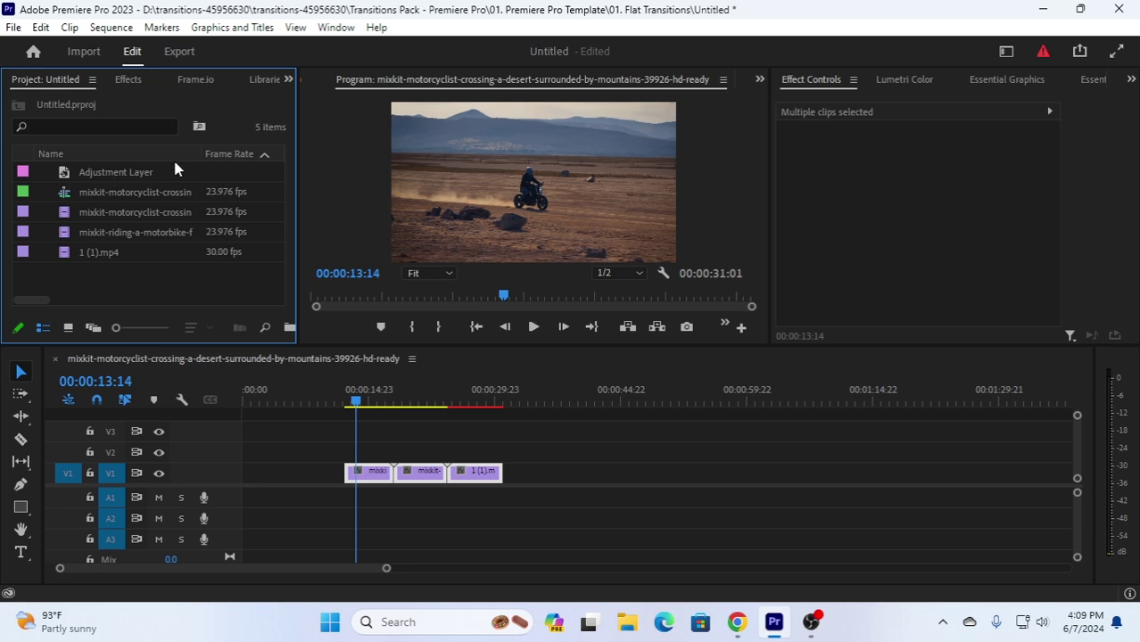
Place the adjustment layer on V2, trimmed to a short span over the cut between the two motorcycle clips, with the playhead at 00:00:18:03
drag(114, 170, 352, 451)
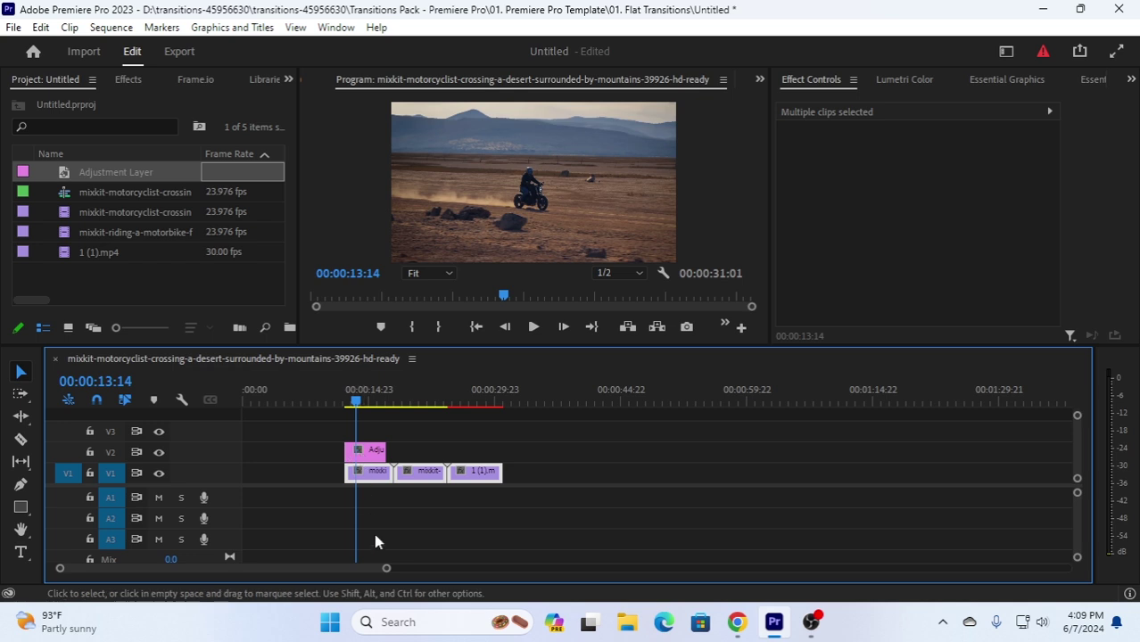
drag(388, 572, 302, 582)
drag(164, 579, 180, 578)
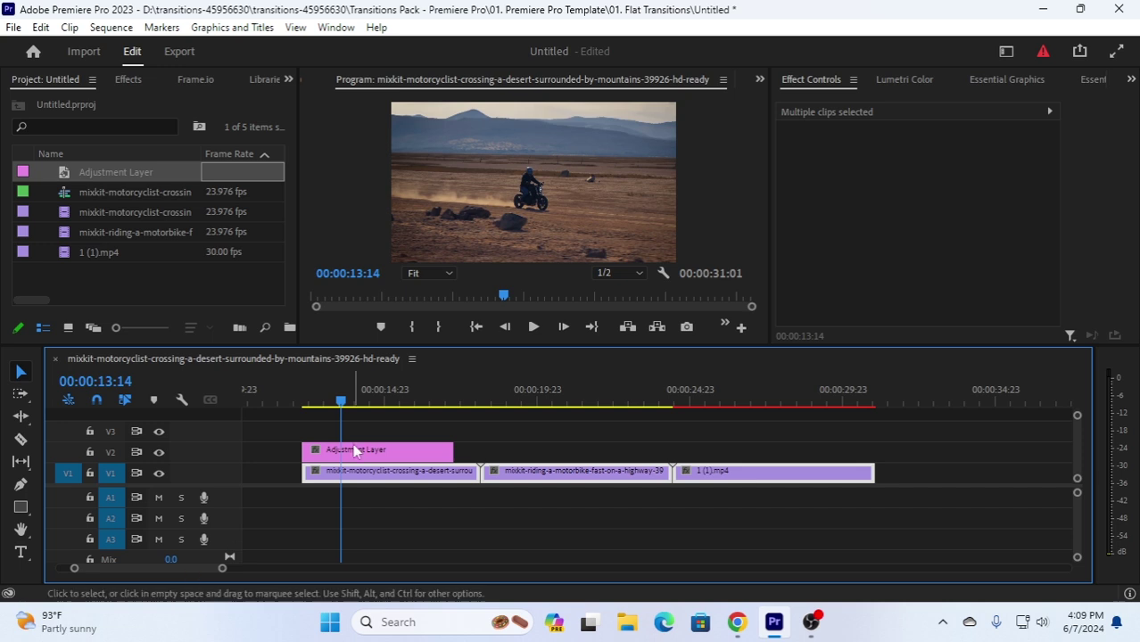
drag(362, 451, 461, 460)
drag(553, 452, 507, 451)
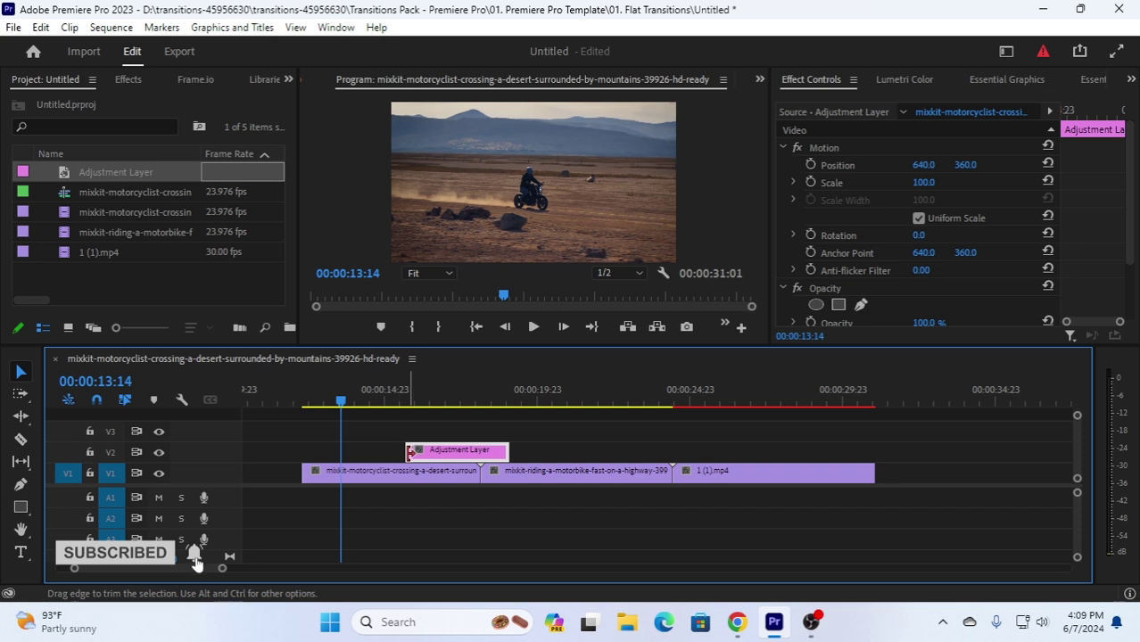
drag(412, 452, 456, 451)
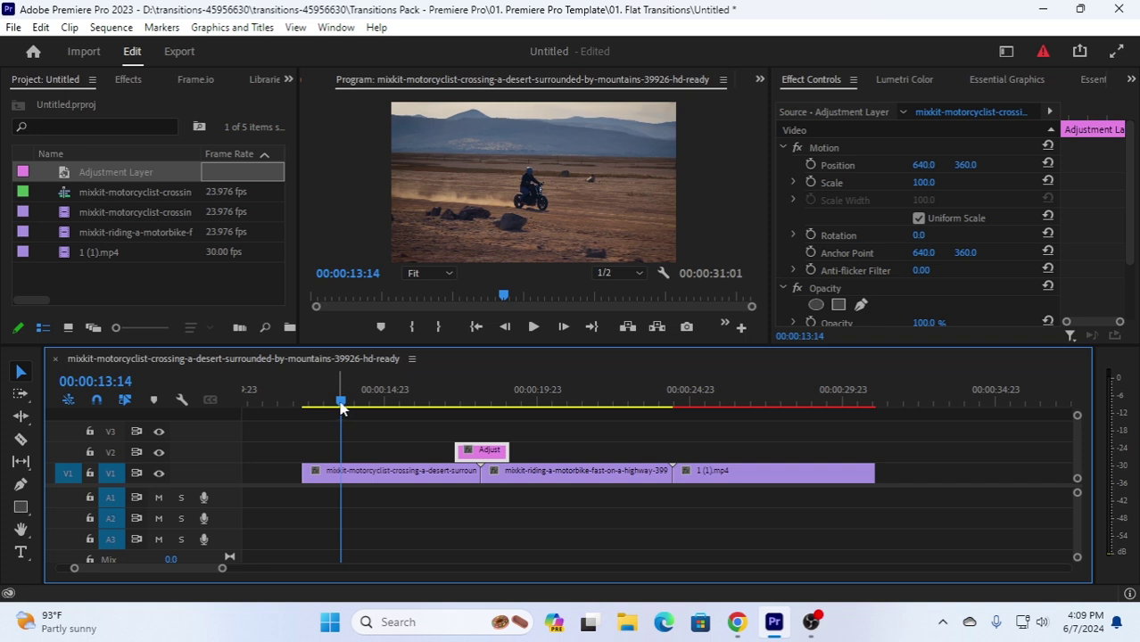
drag(342, 404, 480, 413)
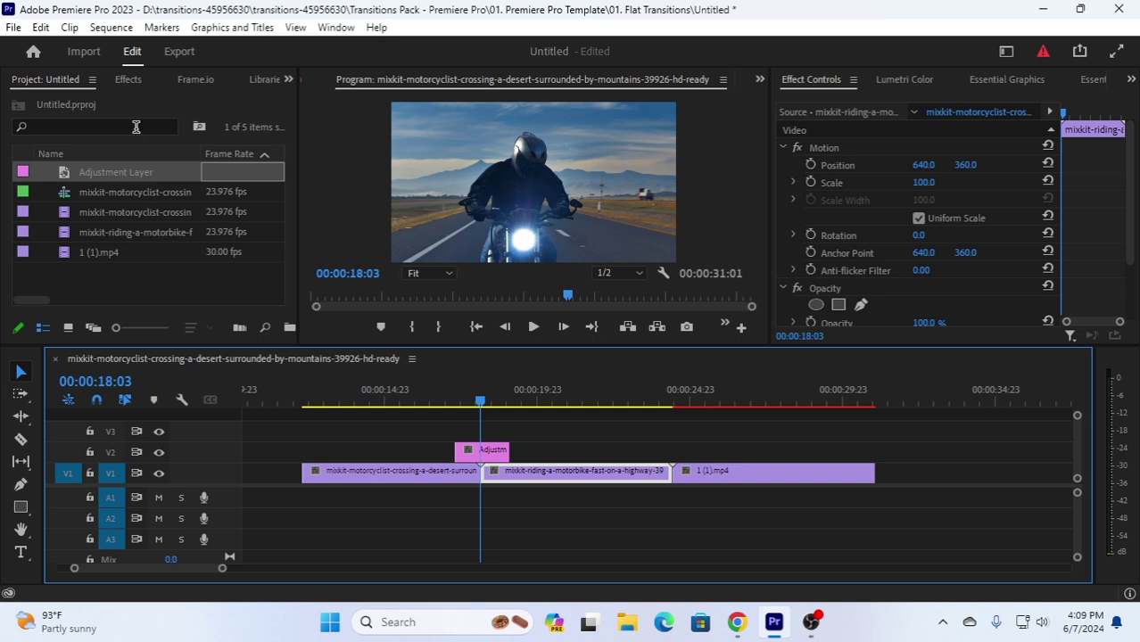
Find the Distort > Transform video effect by searching for "transf" and apply it to the adjustment layer
click(129, 80)
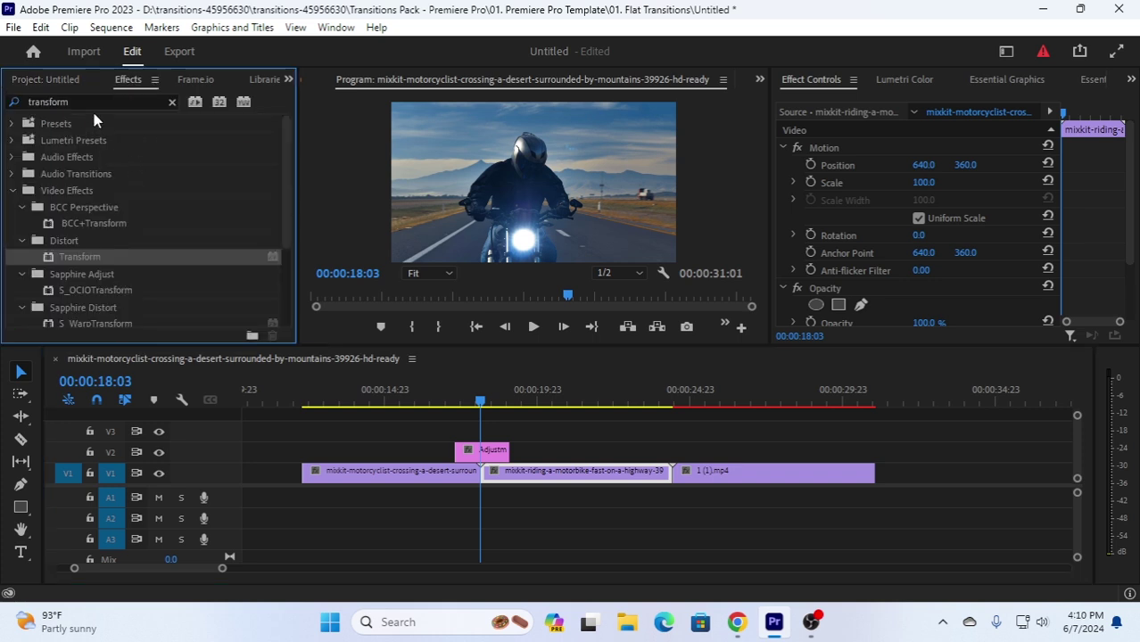
drag(82, 102, 3, 101)
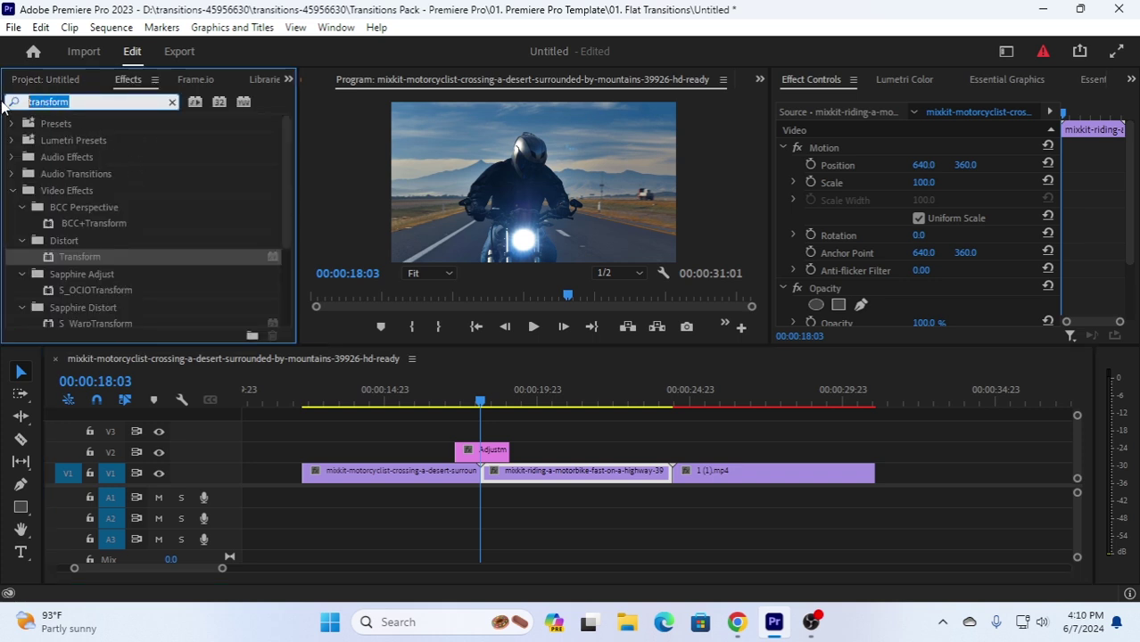
key(BackSpace)
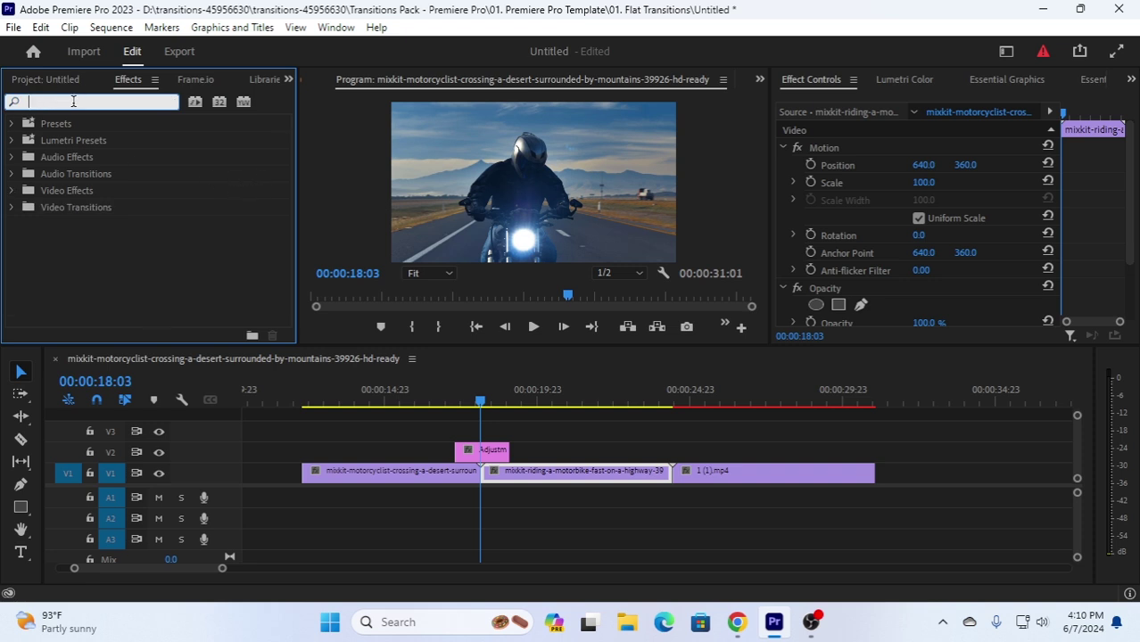
text(tra)
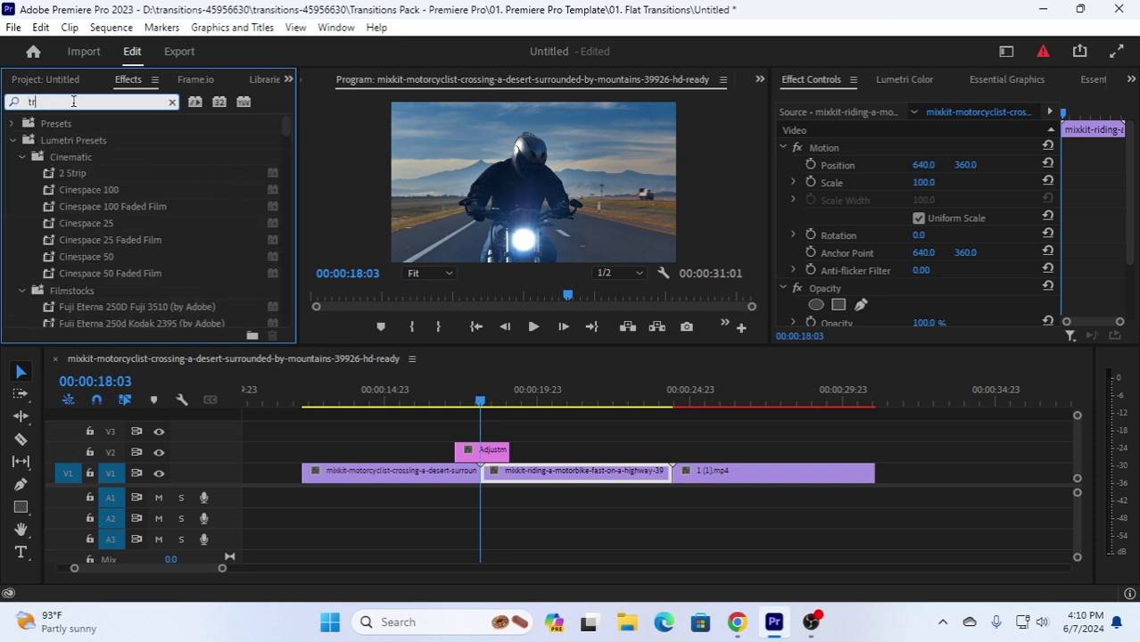
text(ns)
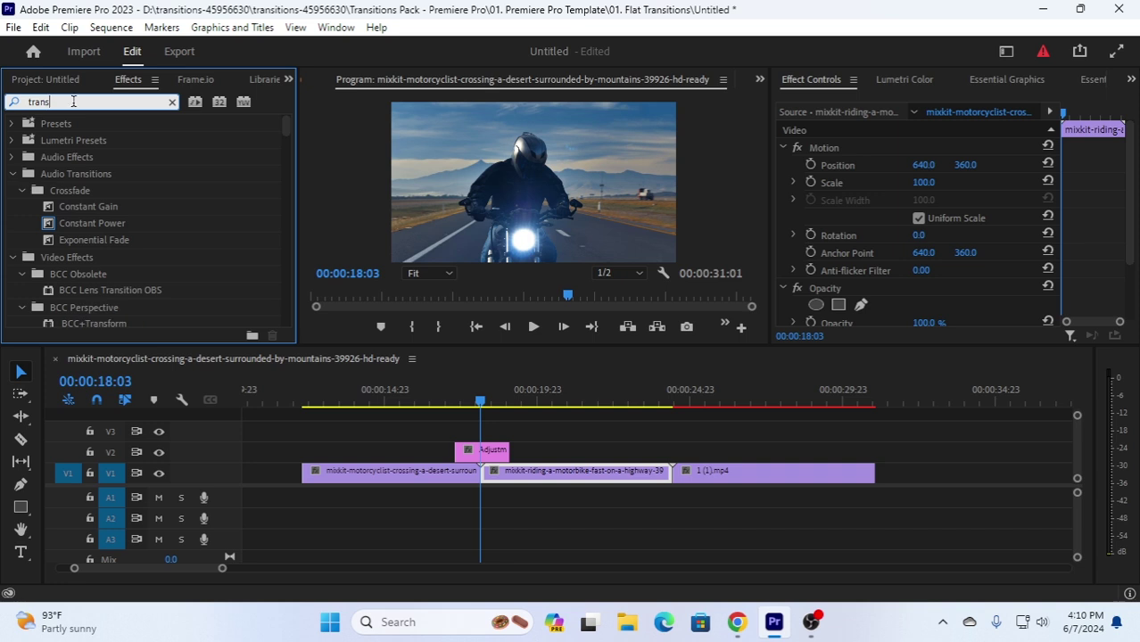
text(f)
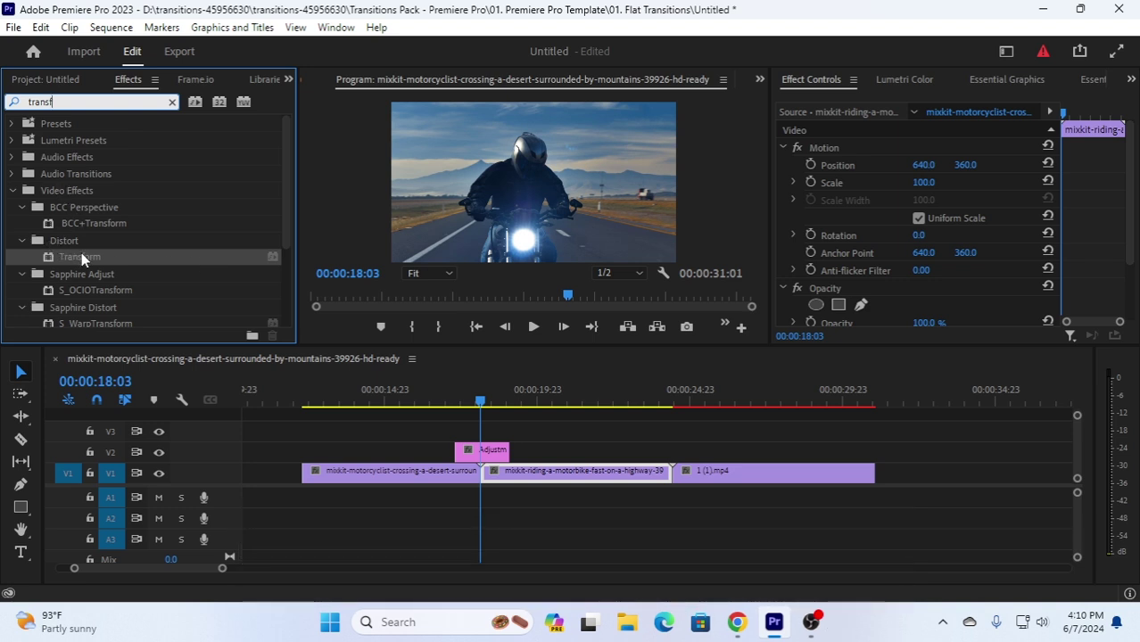
drag(83, 253, 479, 455)
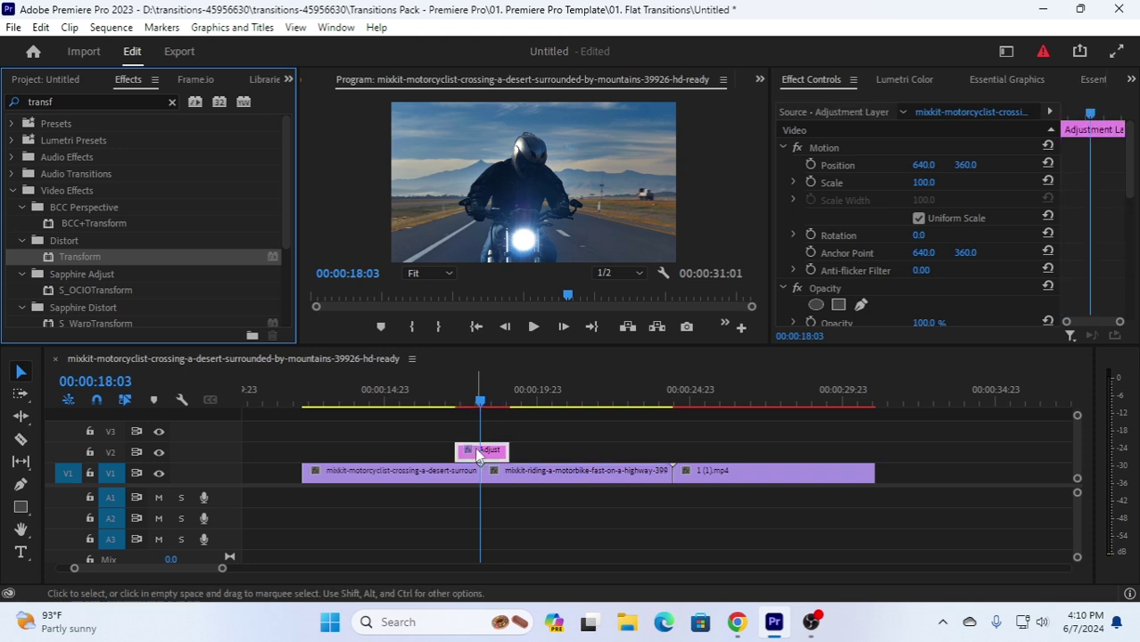
Turn off the composition's shutter angle in the adjustment layer's Transform effect and set its Shutter Angle to 360
click(482, 406)
drag(483, 406, 479, 404)
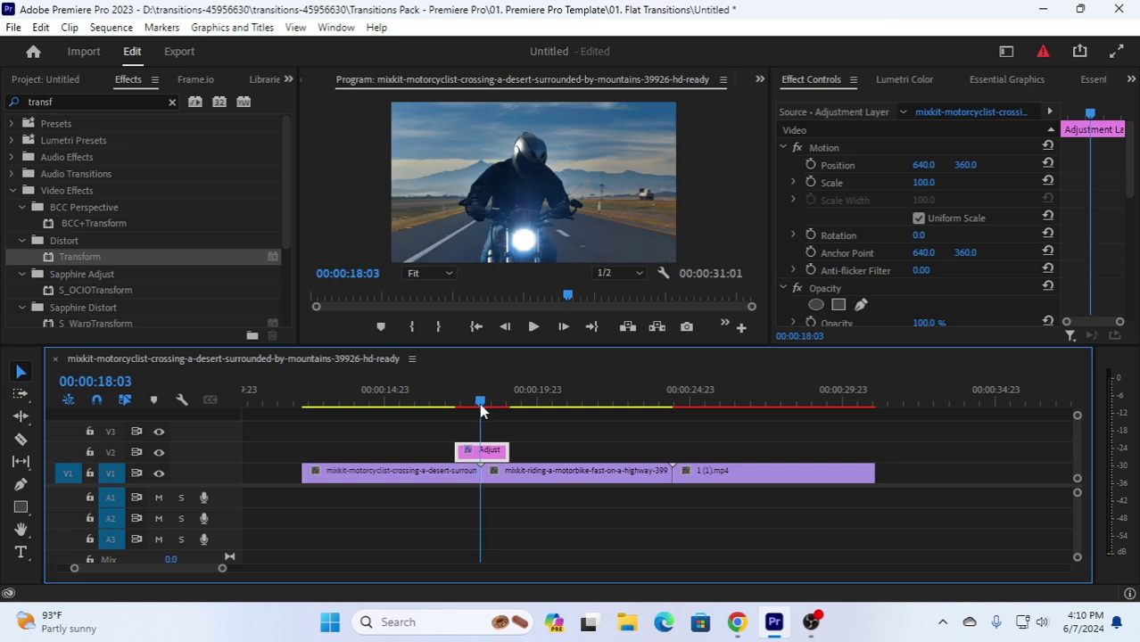
click(819, 79)
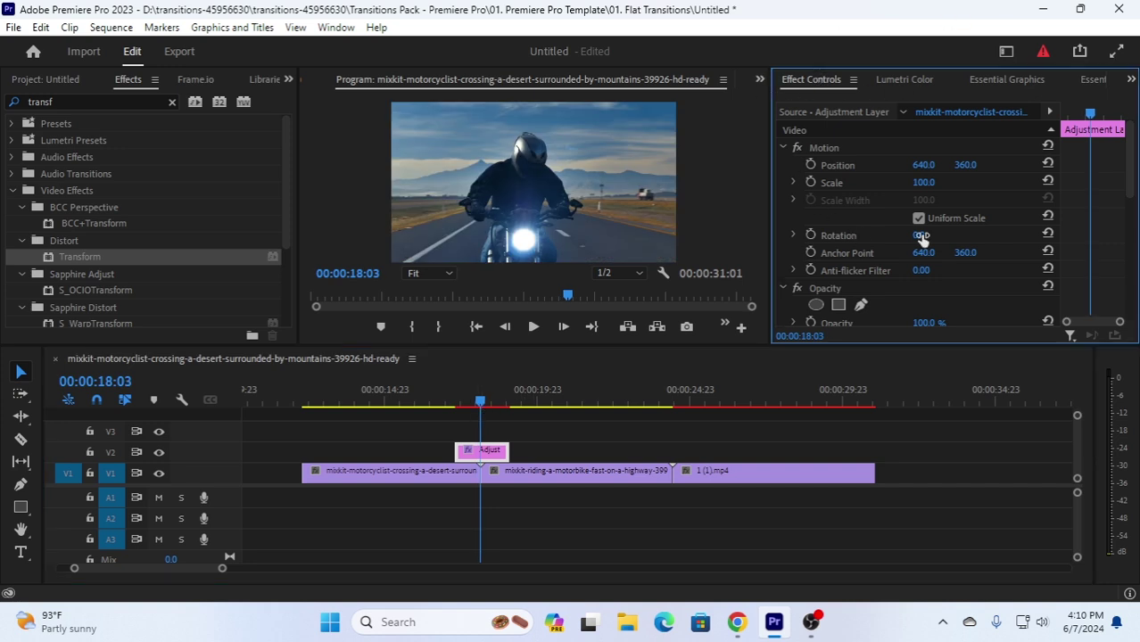
scroll(864, 246, down, 6)
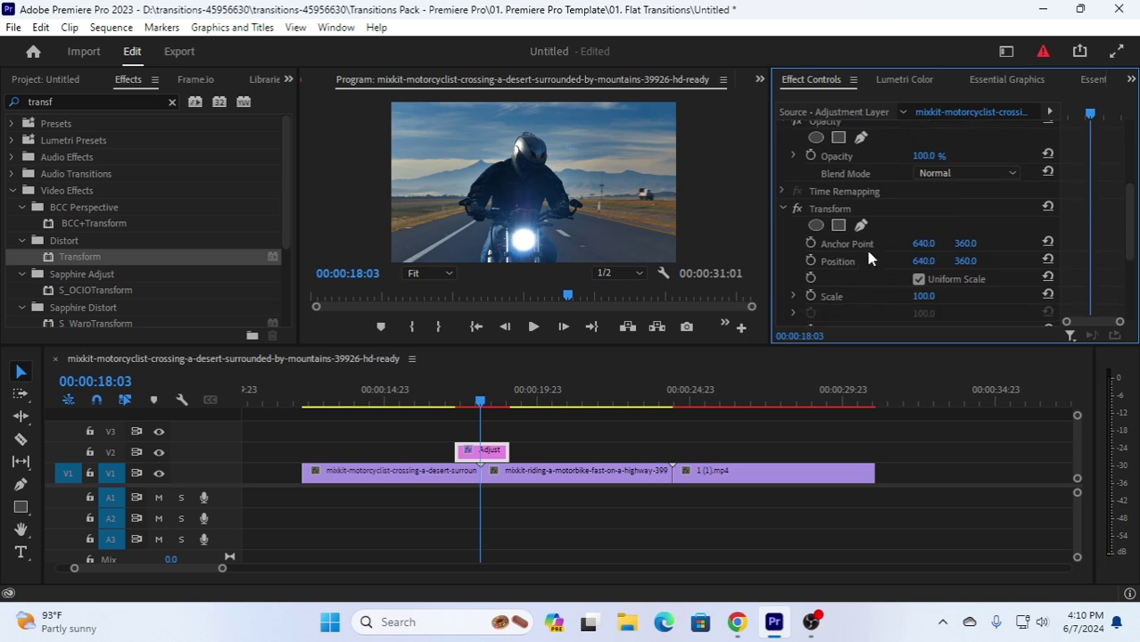
scroll(869, 259, down, 2)
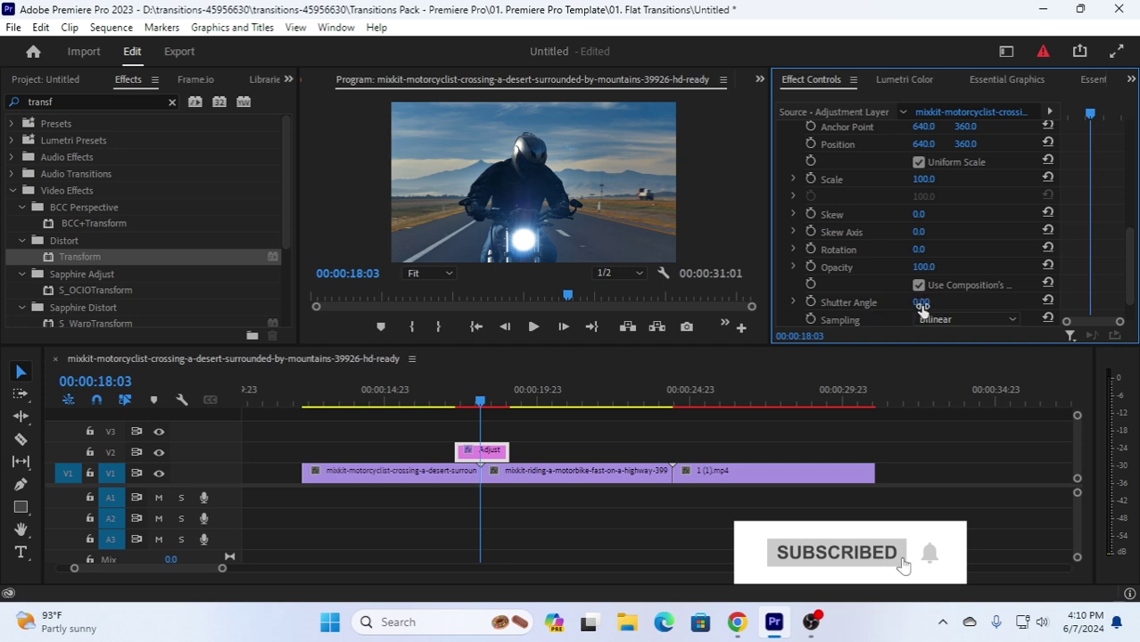
click(919, 285)
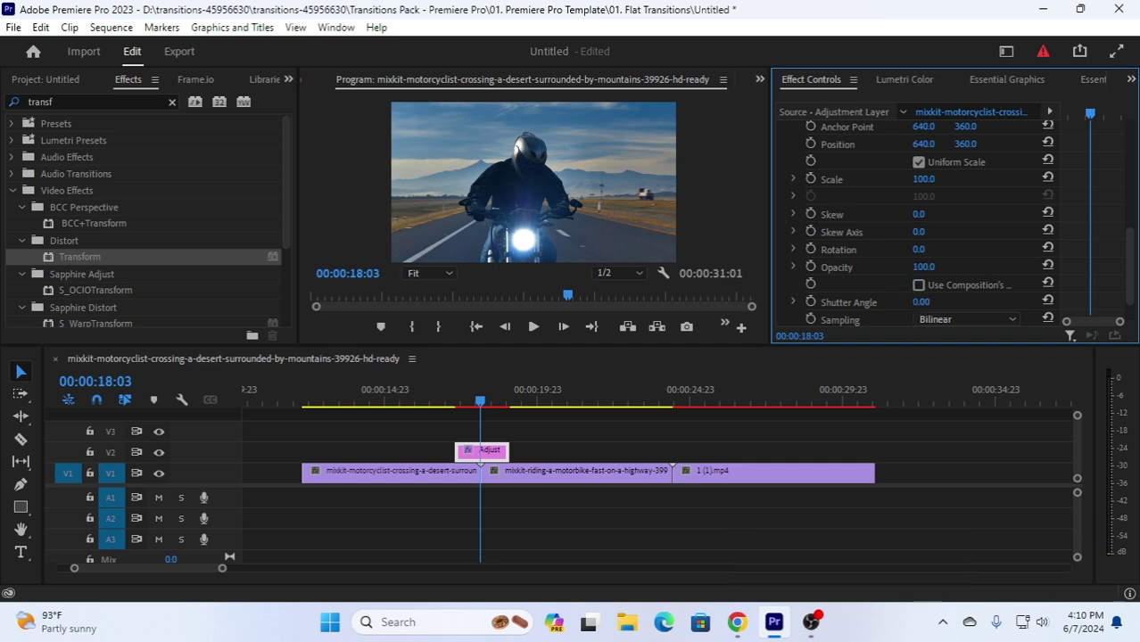
click(920, 302)
text(36)
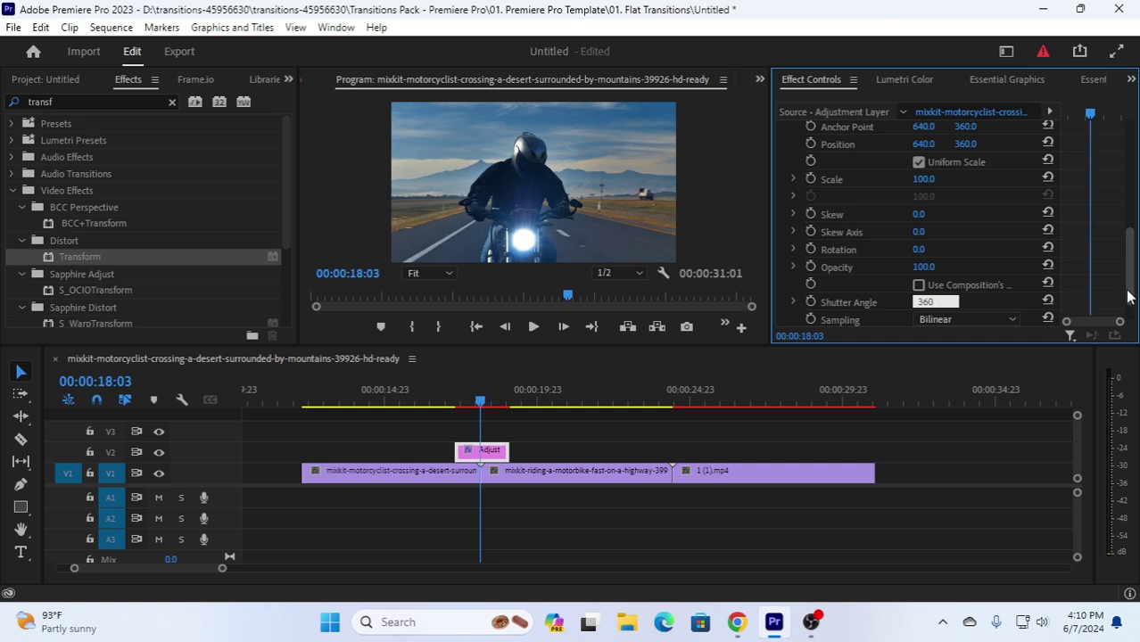
text(0)
key(Return)
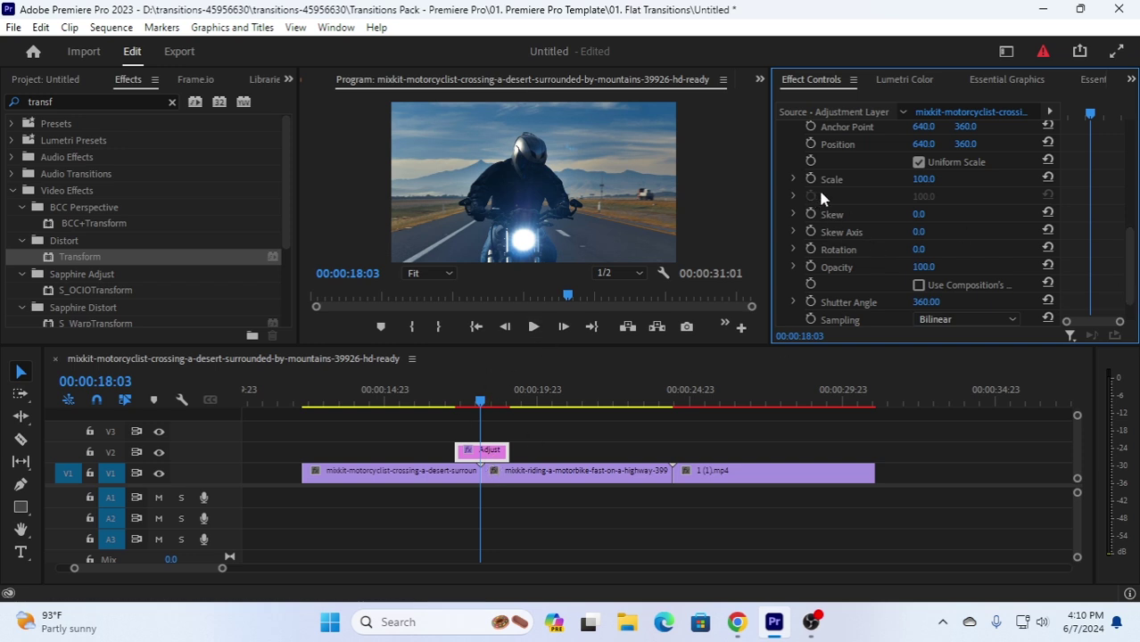
scroll(890, 195, up, 1)
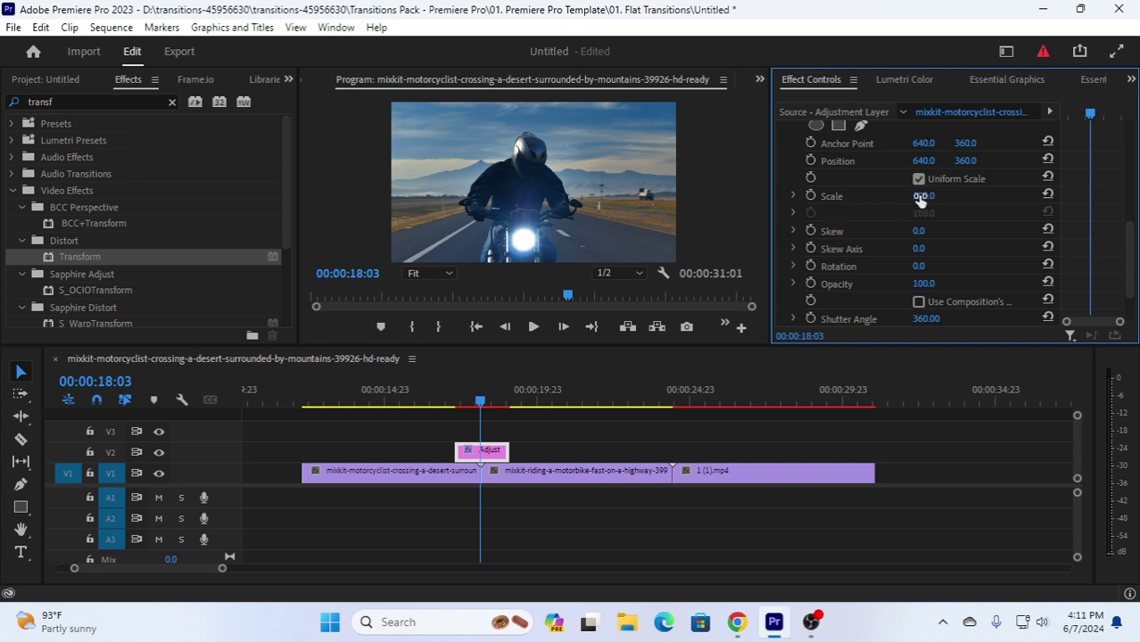
click(811, 196)
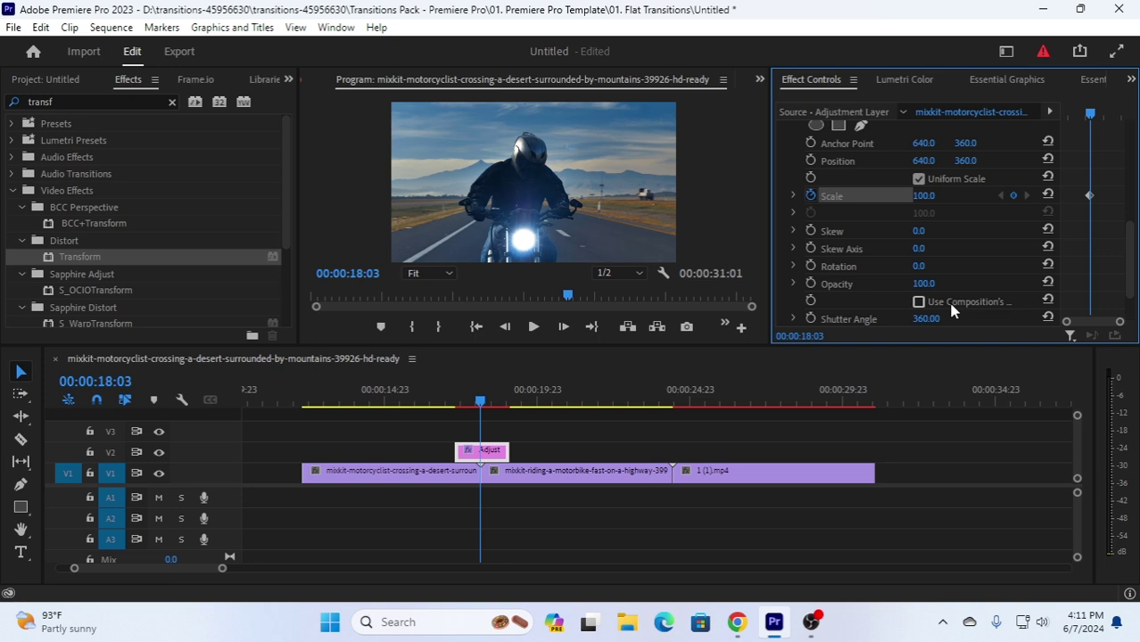
key(Left)
key(Left)
key(Left)
key(Left)
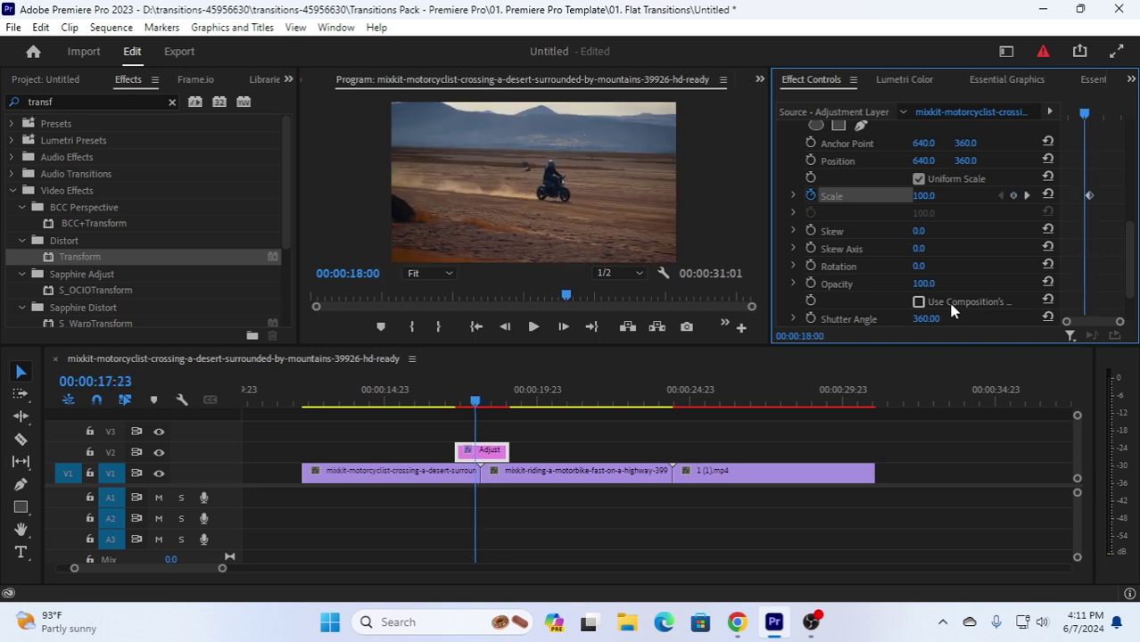
key(Left)
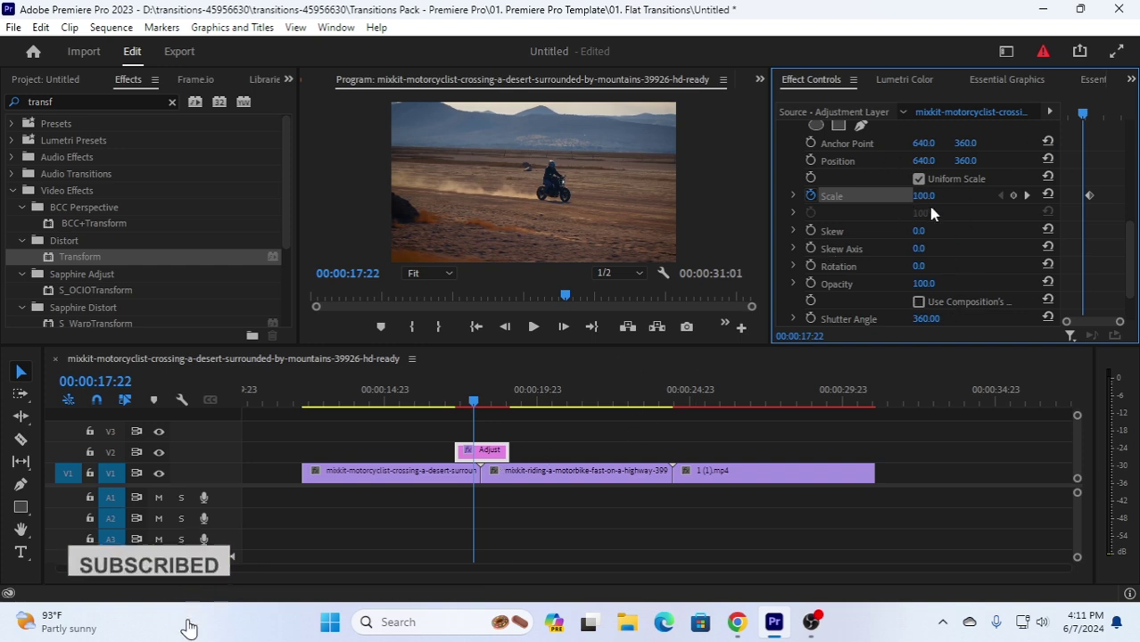
click(814, 196)
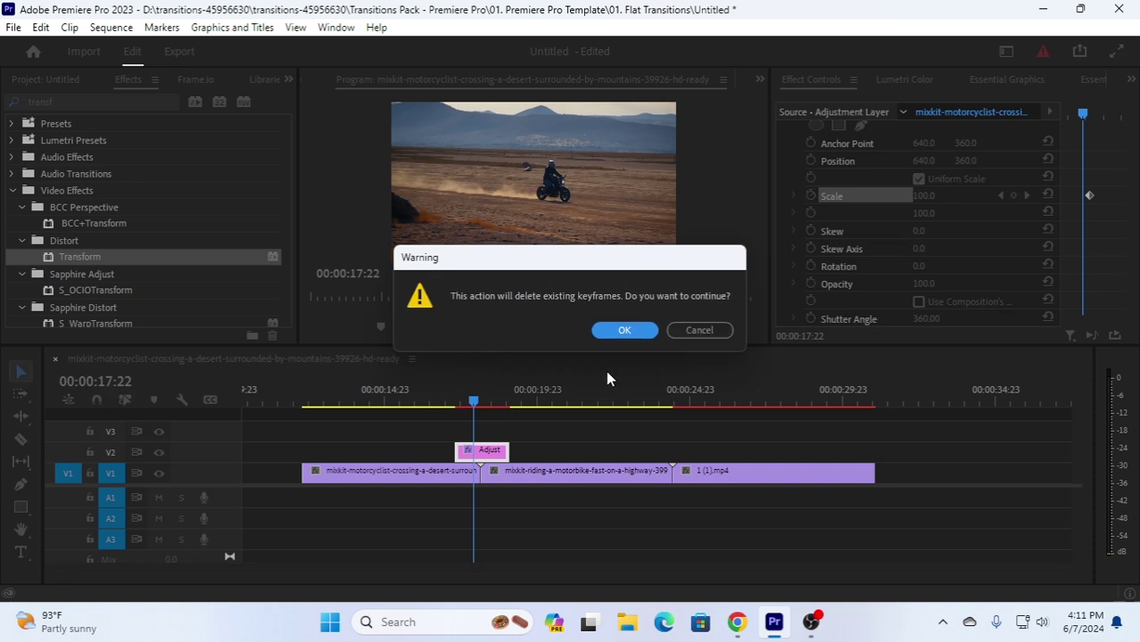
click(624, 330)
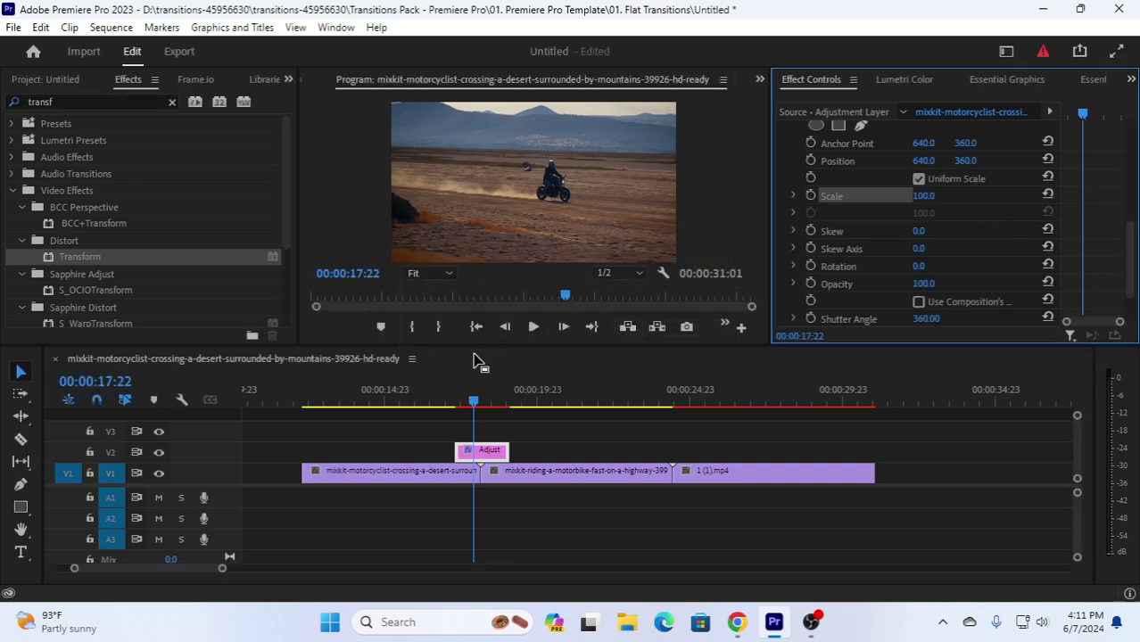
drag(472, 399, 484, 402)
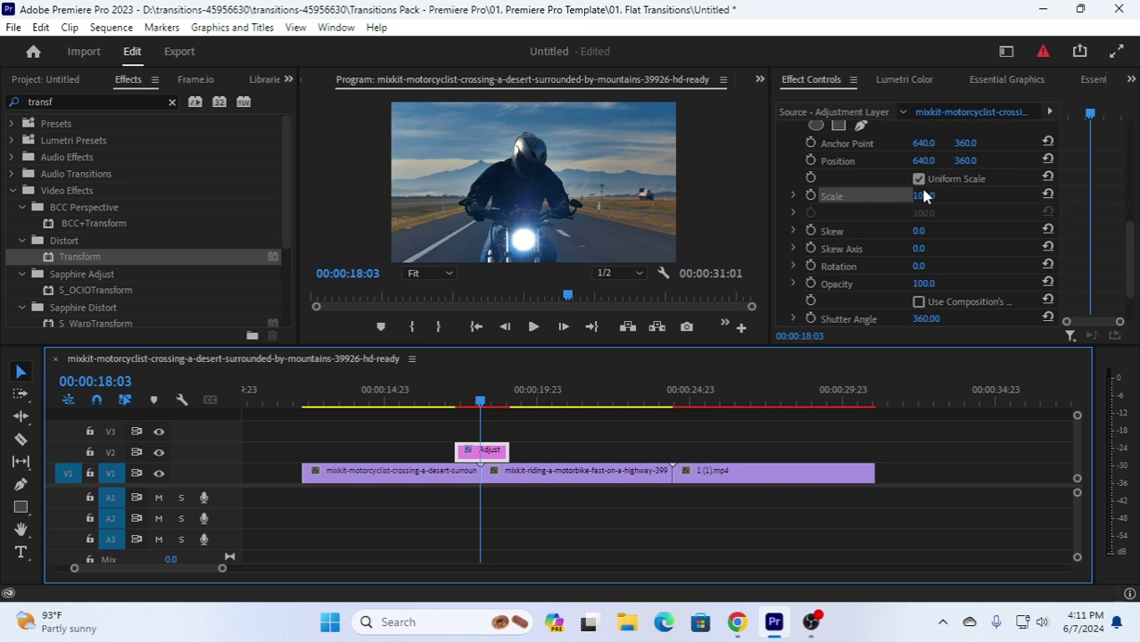
Start keyframing the Transform effect's Scale at the cut, 00:00:18:03, with a value of 400
click(810, 196)
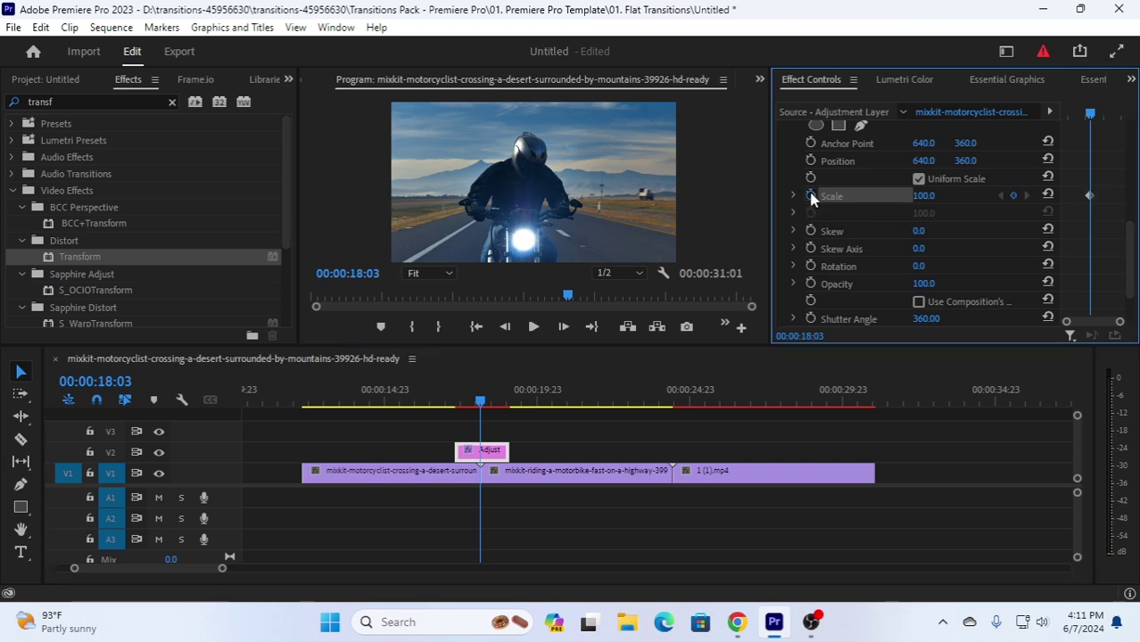
click(923, 197)
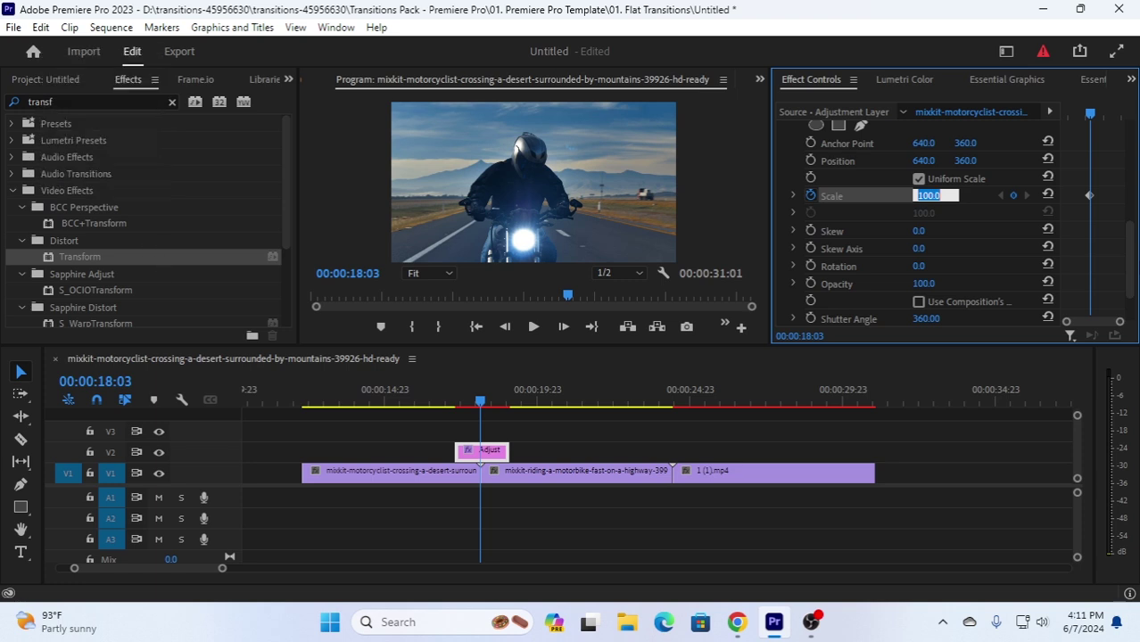
text(400)
key(Return)
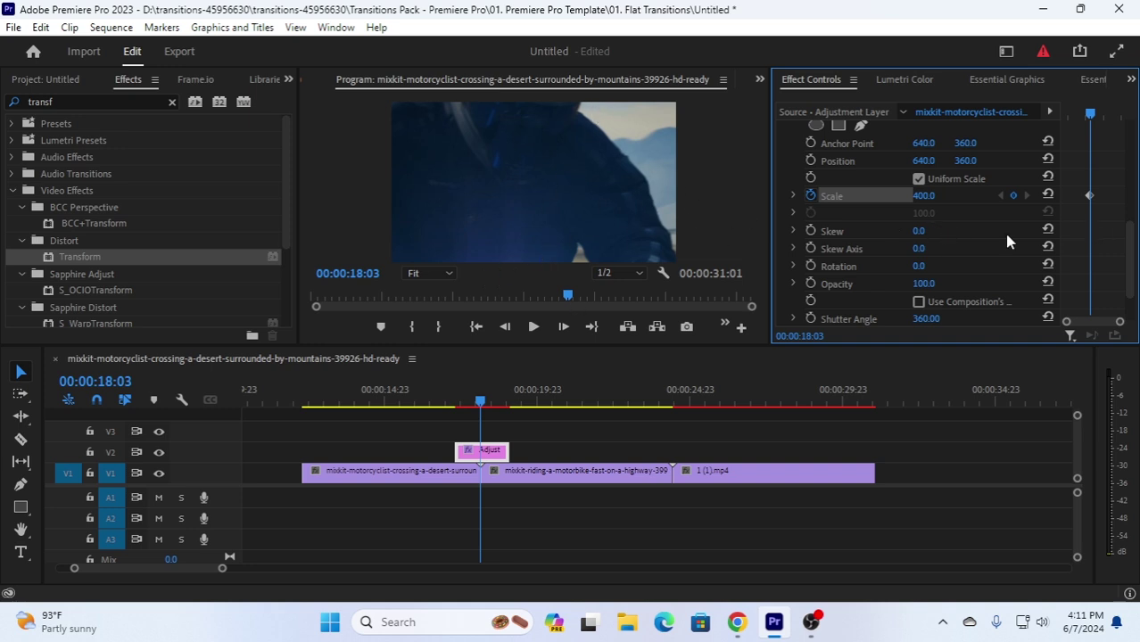
Add a Transform Scale keyframe before the cut at 00:00:17:21, reset to 100
key(Left)
key(Left)
key(Left)
key(Left)
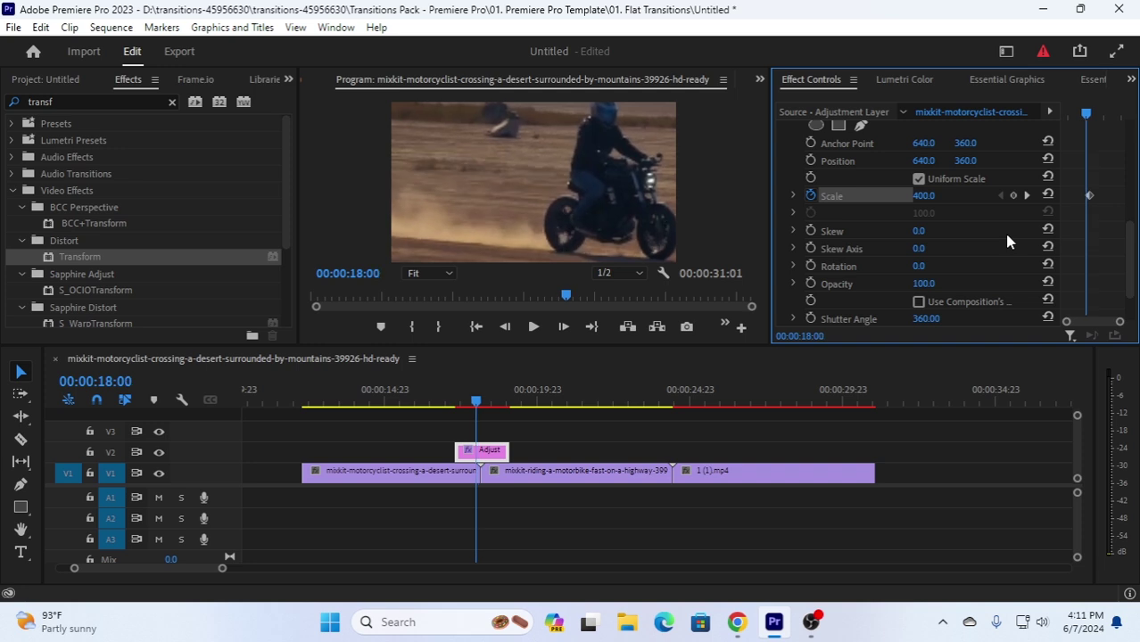
key(Left)
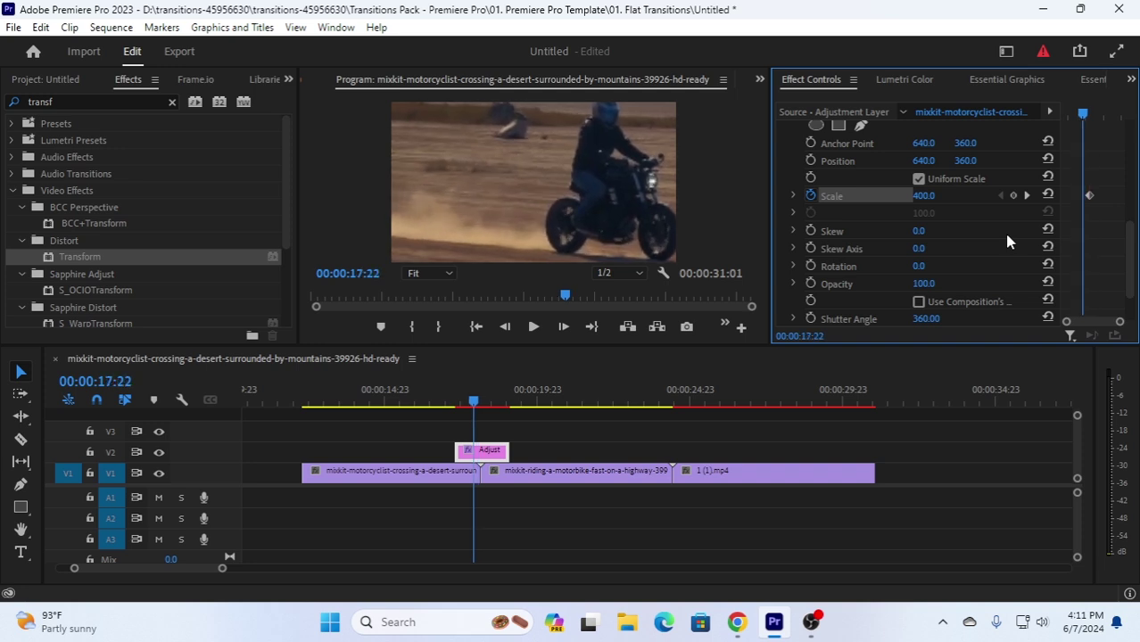
key(Left)
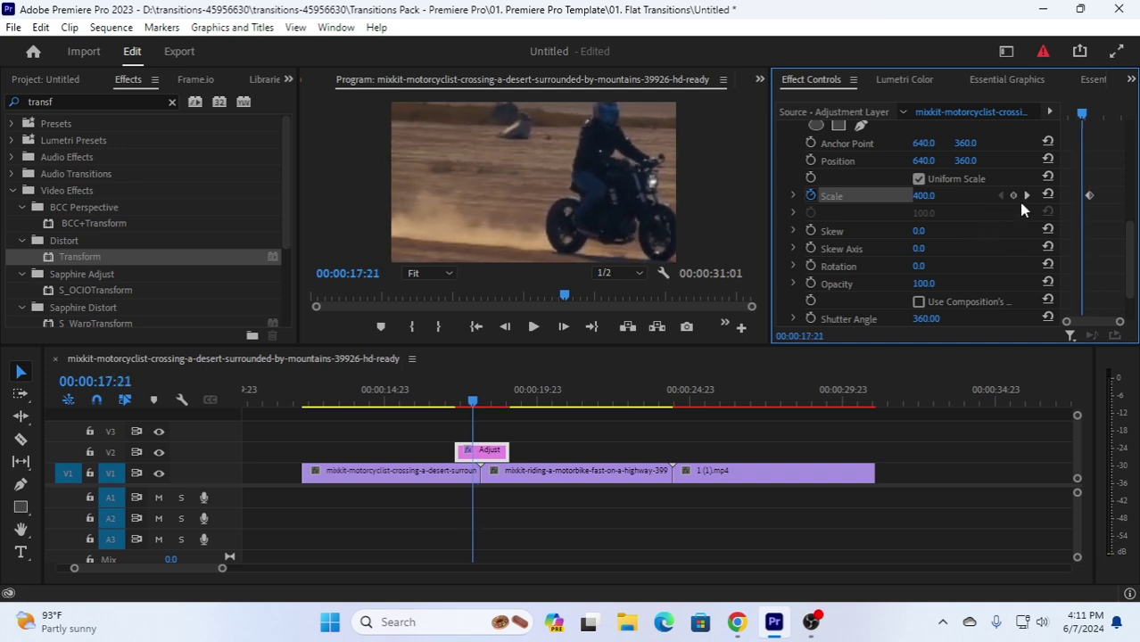
click(1048, 195)
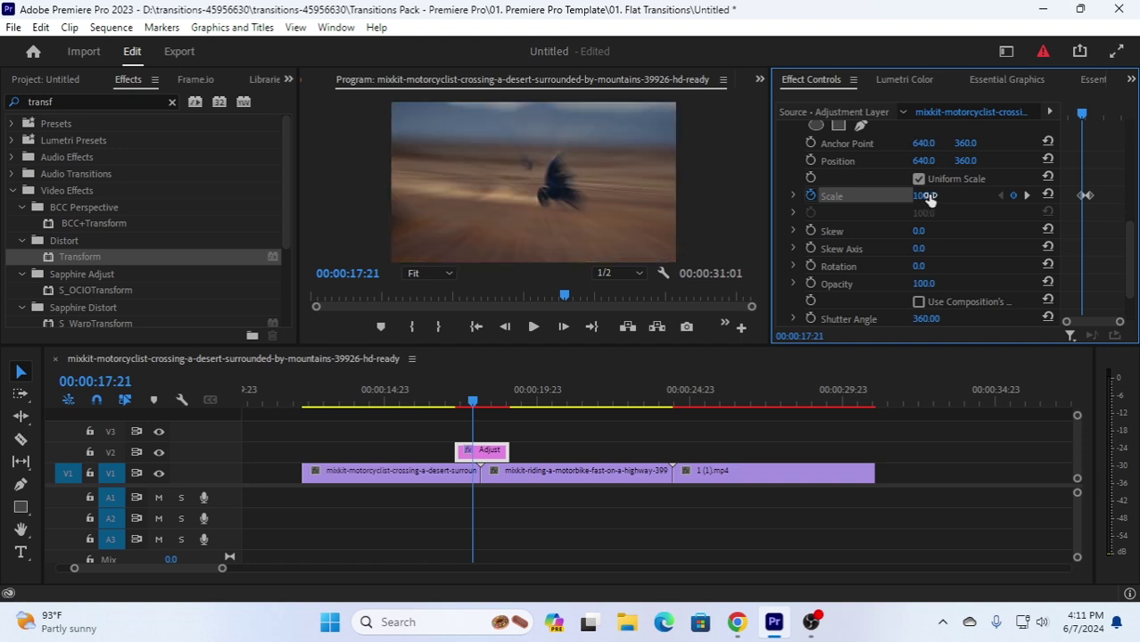
Add a Transform Scale keyframe after the cut at 00:00:18:08, reset to 100
key(Right)
key(Right)
key(Right)
key(Right)
key(Right)
key(Right)
key(Right)
key(Right)
key(Right)
key(Right)
key(Right)
key(Right)
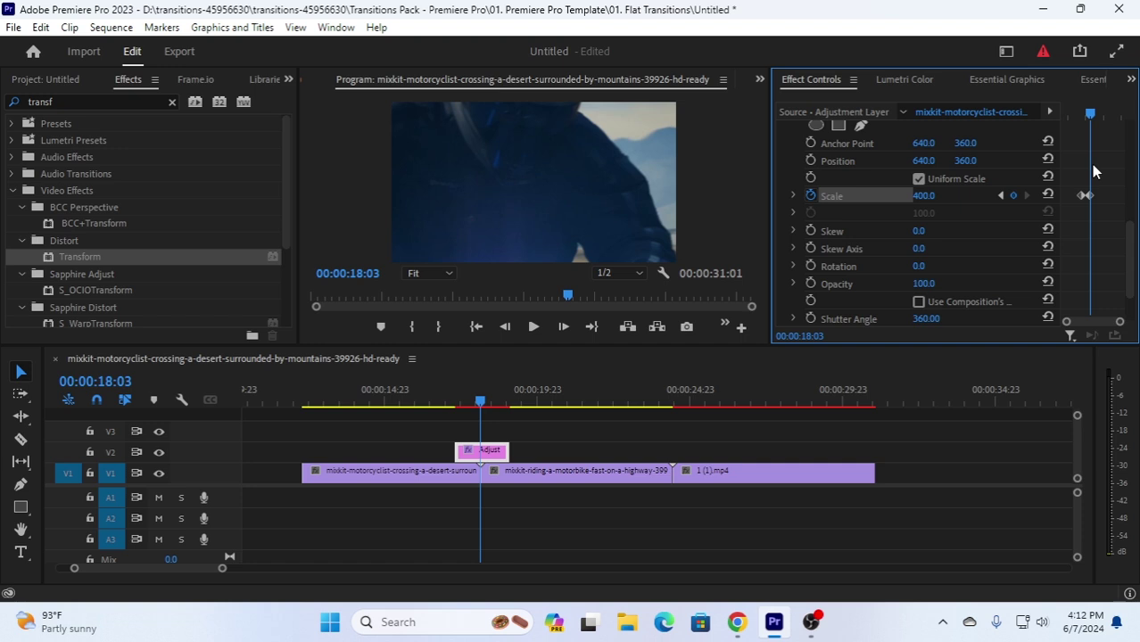
key(Right)
key(Right)
key(Right)
key(Right)
key(Right)
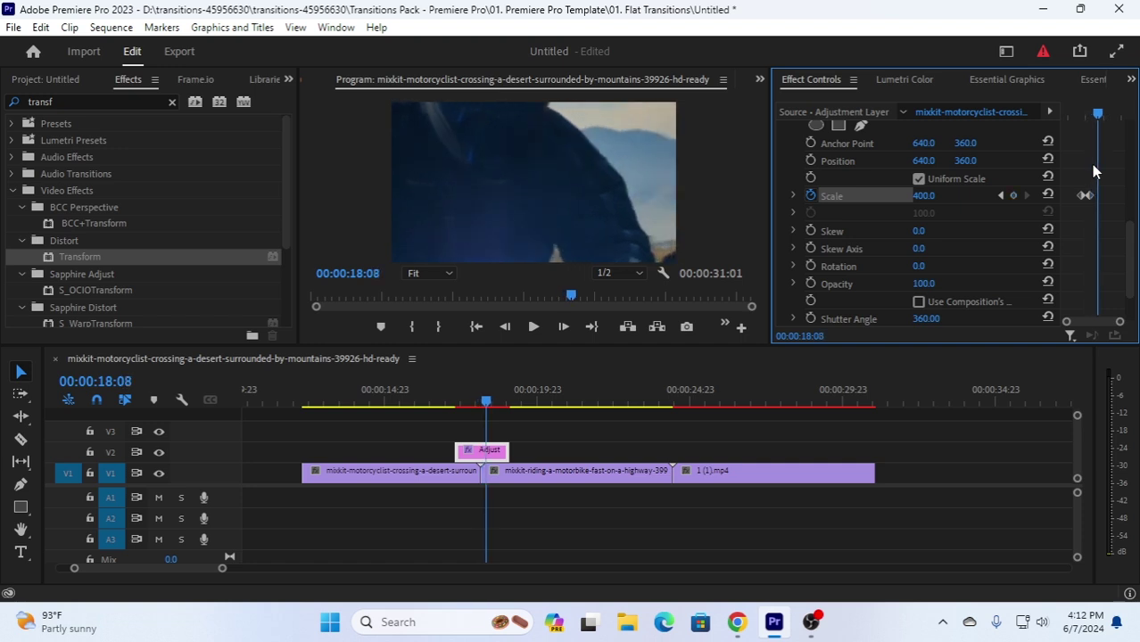
click(1048, 194)
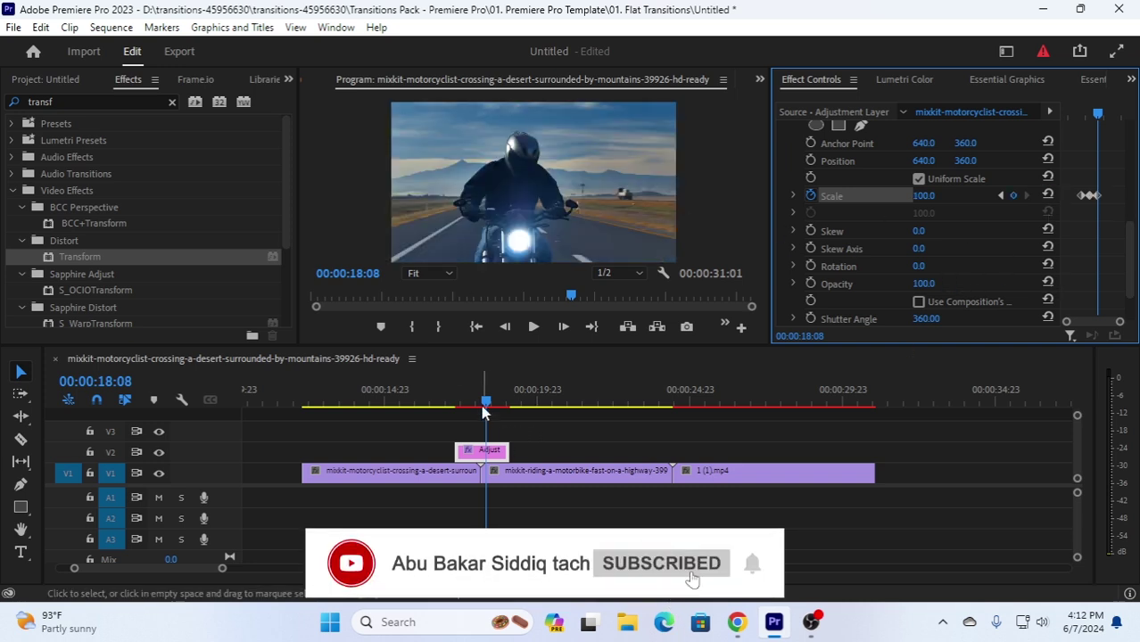
Play back the zoom transition across the cut between the two motorcycle clips from around 00:00:16:11
click(429, 402)
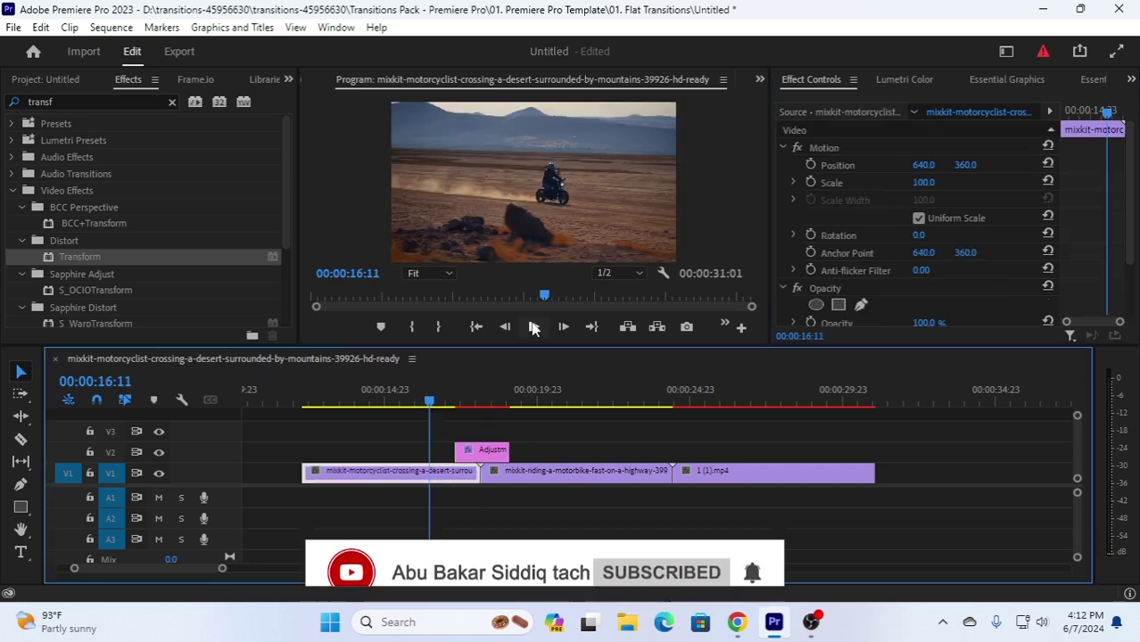
click(535, 327)
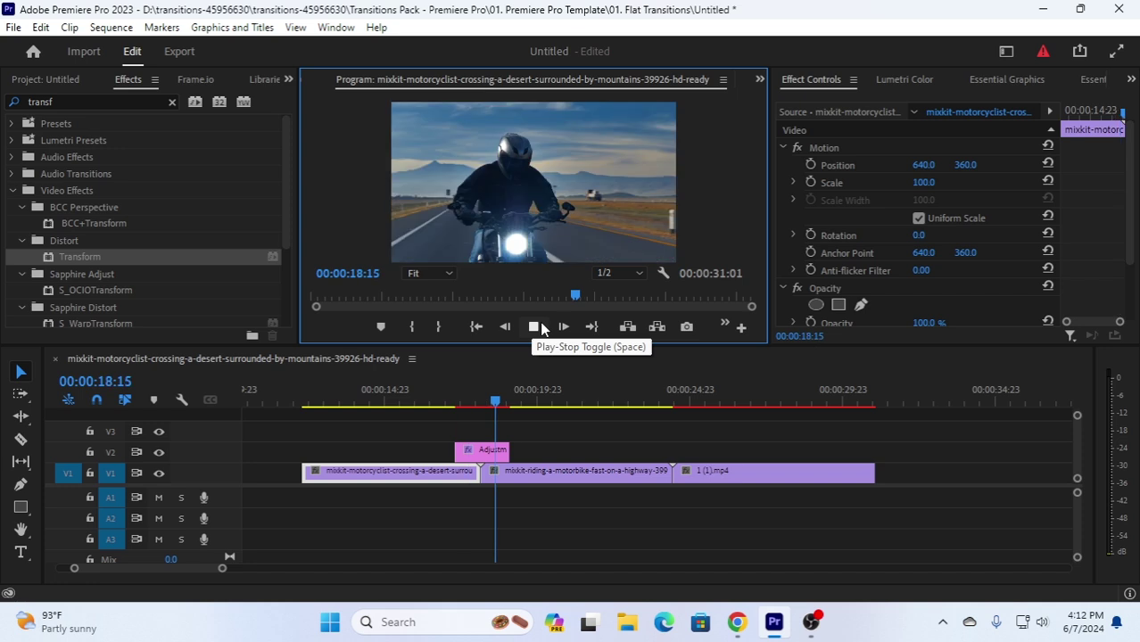
click(535, 327)
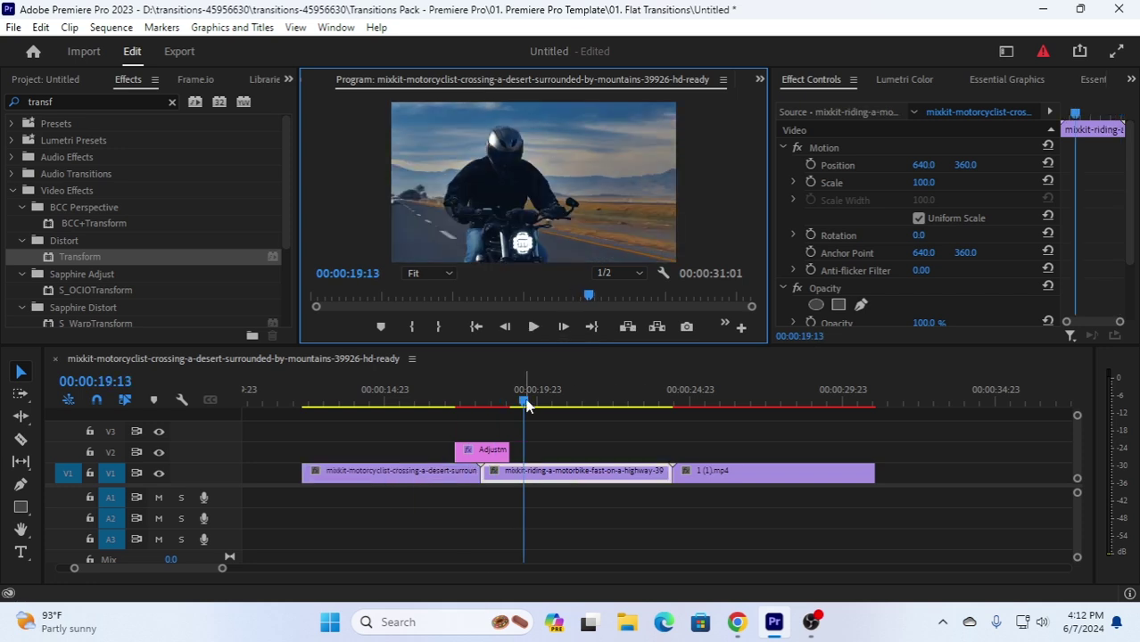
drag(524, 403, 484, 415)
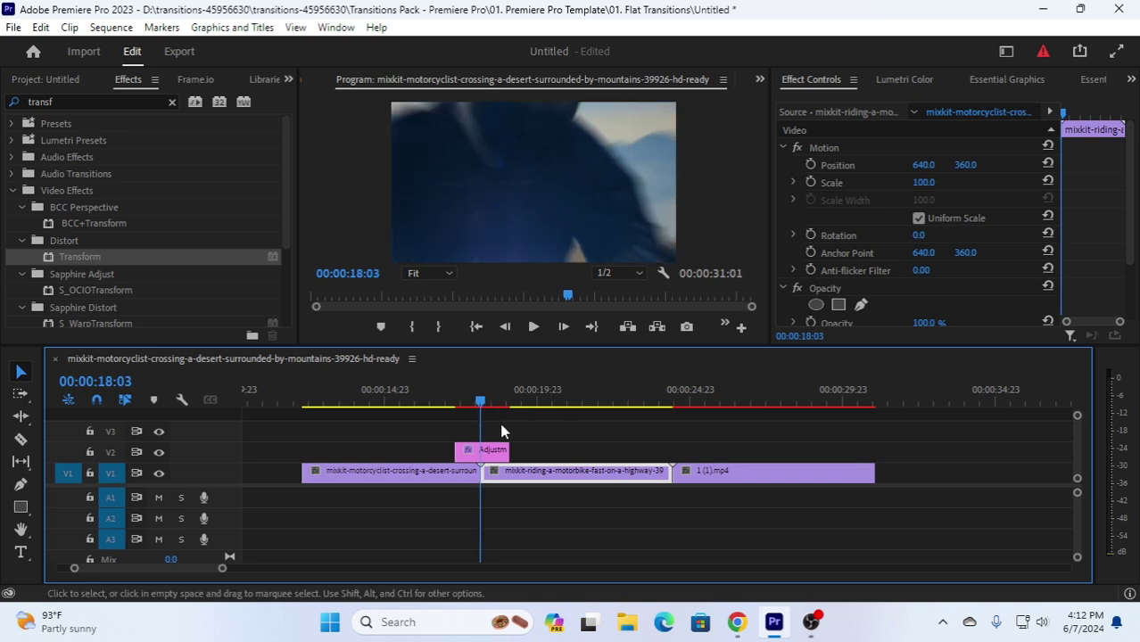
click(534, 326)
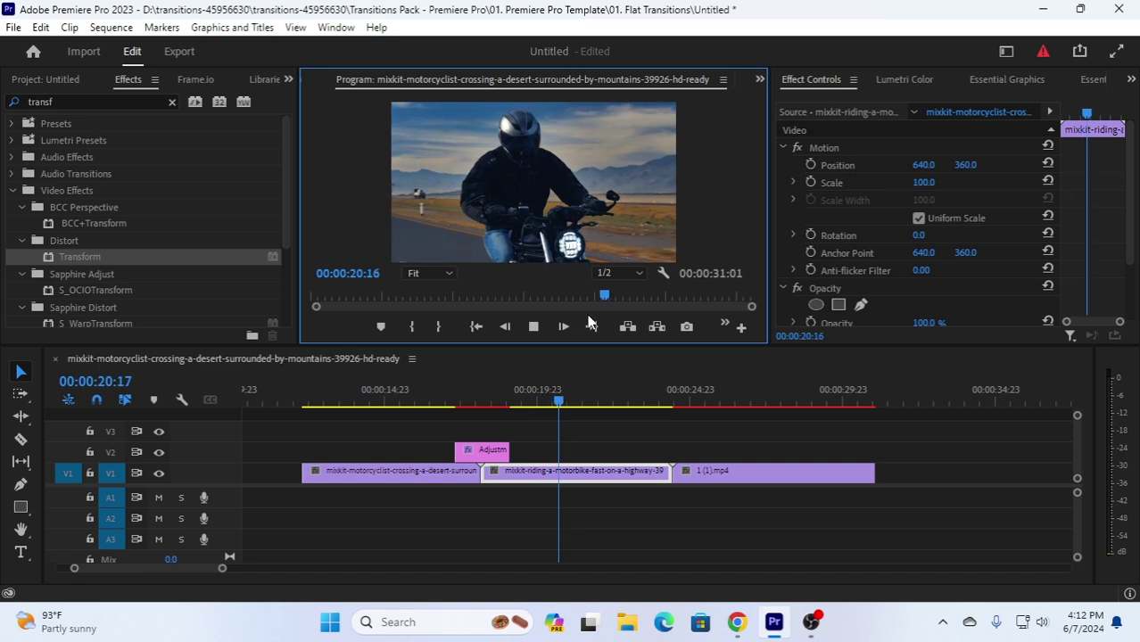
click(533, 327)
drag(491, 395, 431, 398)
click(551, 329)
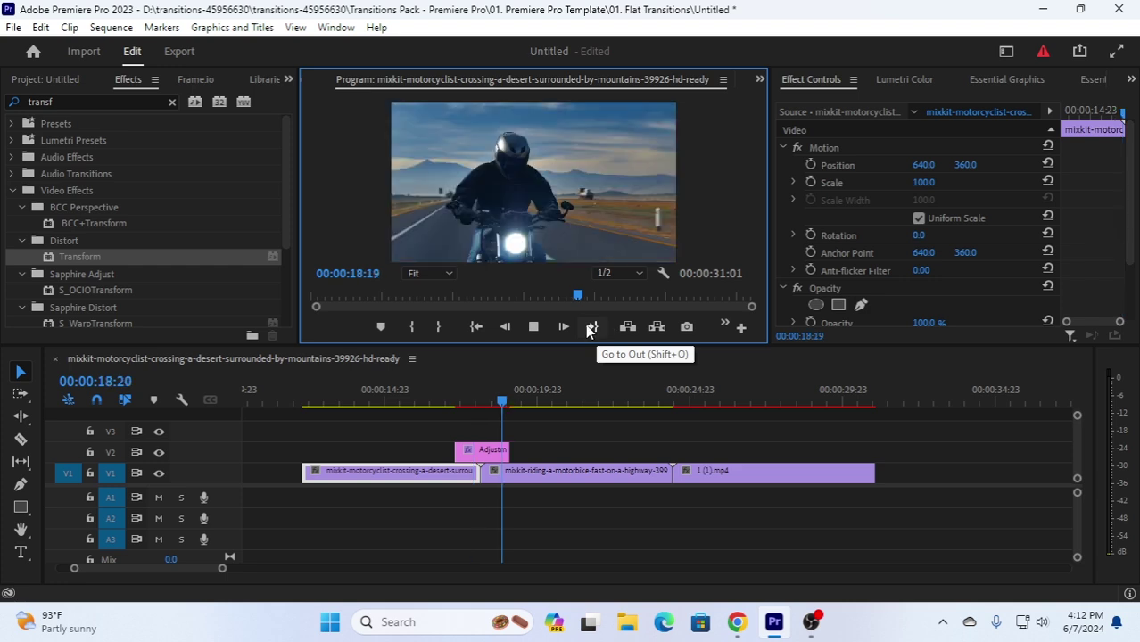
click(538, 328)
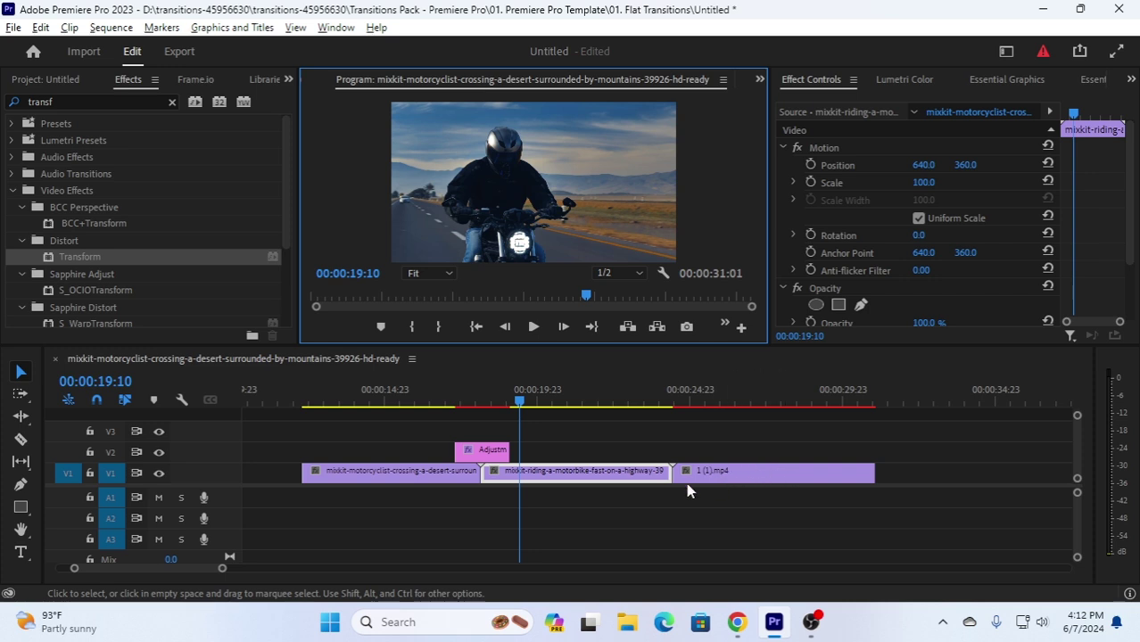
Duplicate the adjustment layer on V2 over the cut between the highway clip and 1 (1).mp4, and preview that transition
drag(475, 451, 672, 462)
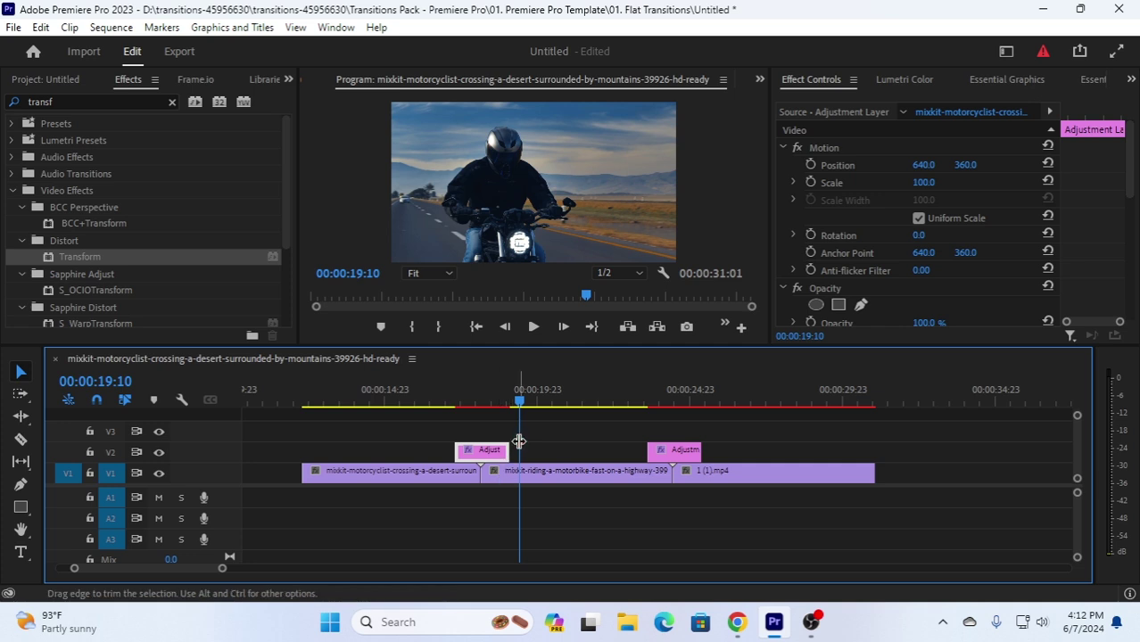
drag(515, 406, 603, 403)
click(536, 329)
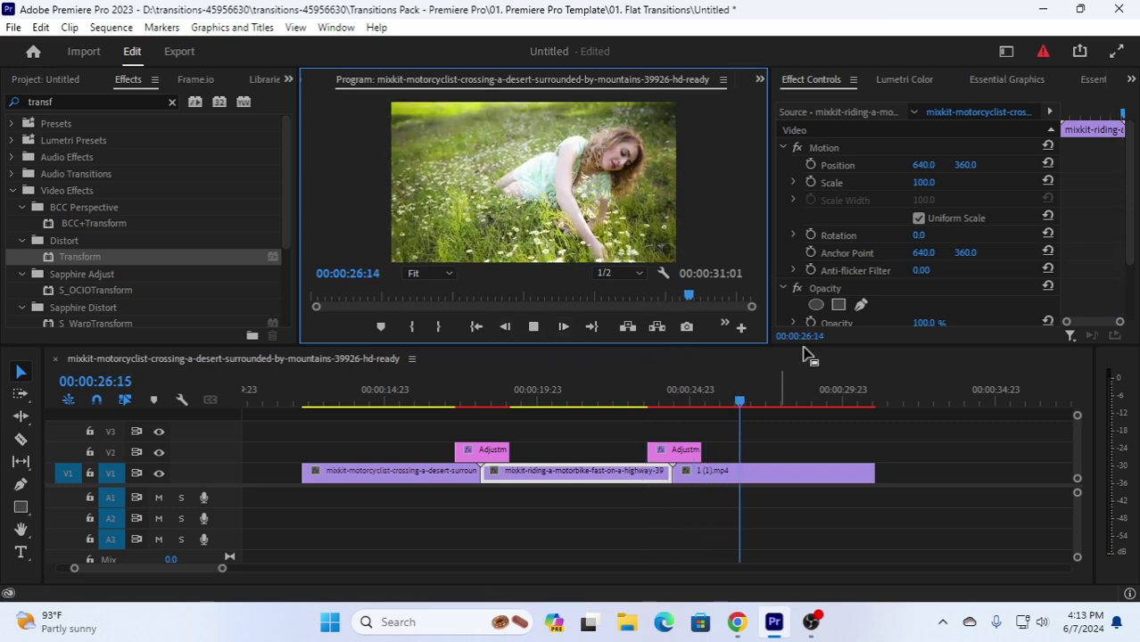
click(534, 326)
drag(814, 401, 676, 424)
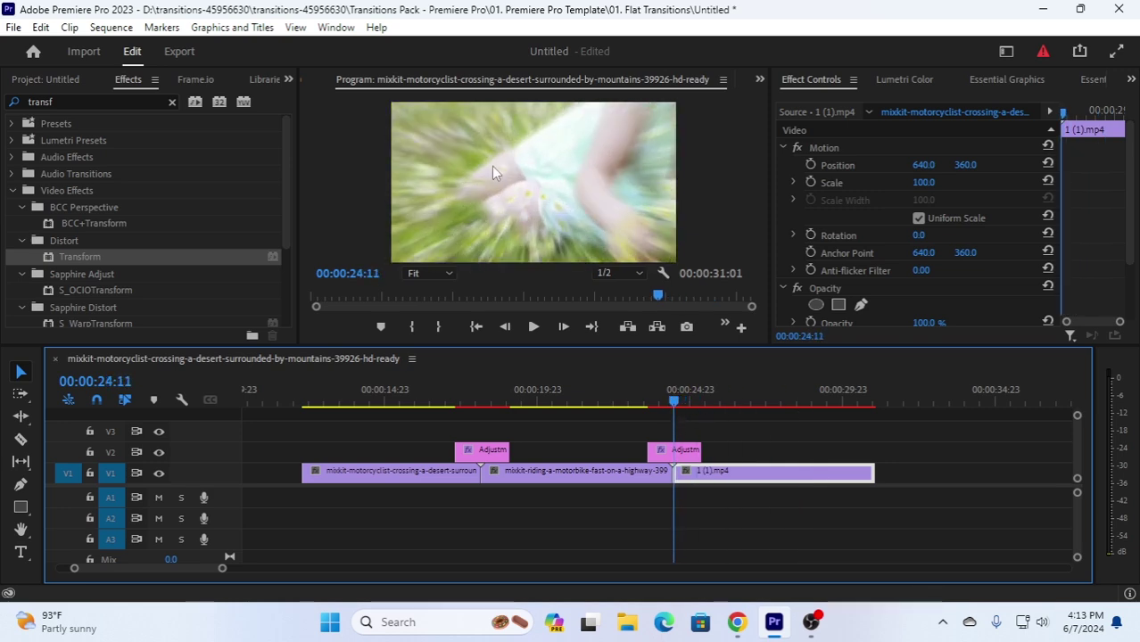